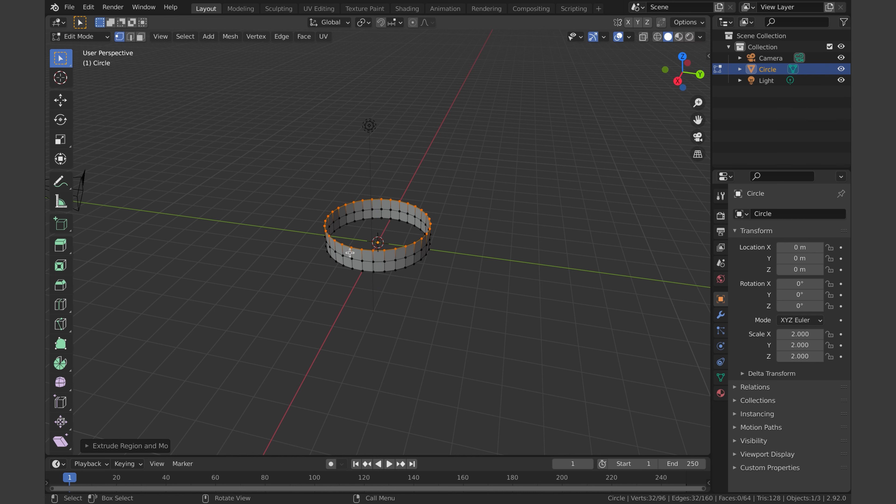
# - Scale the ring's upper edge loop by about 1.21 and extrude it a short distance upward along Z
pyautogui.press('s')
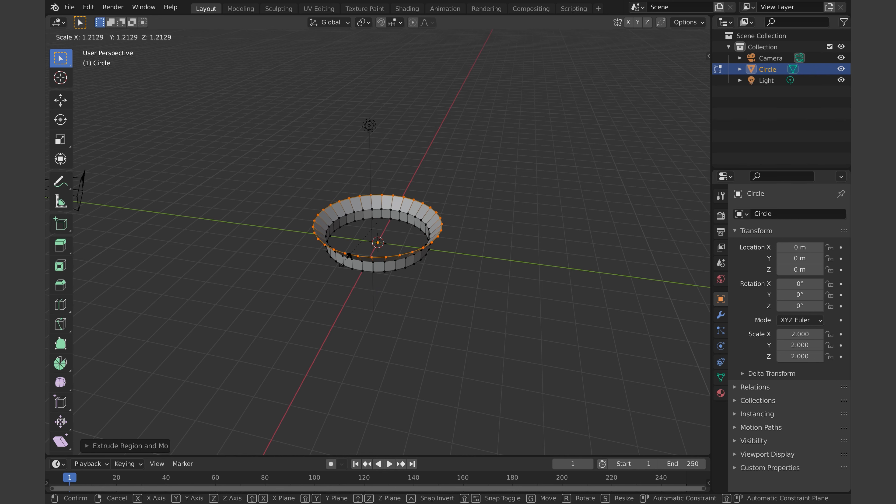
pyautogui.click(346, 259)
pyautogui.press('g')
pyautogui.press('z')
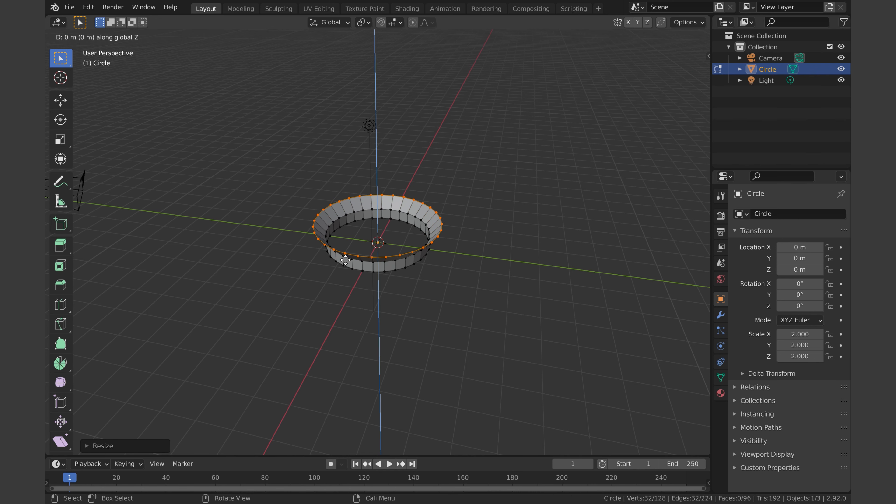
pyautogui.click(341, 243)
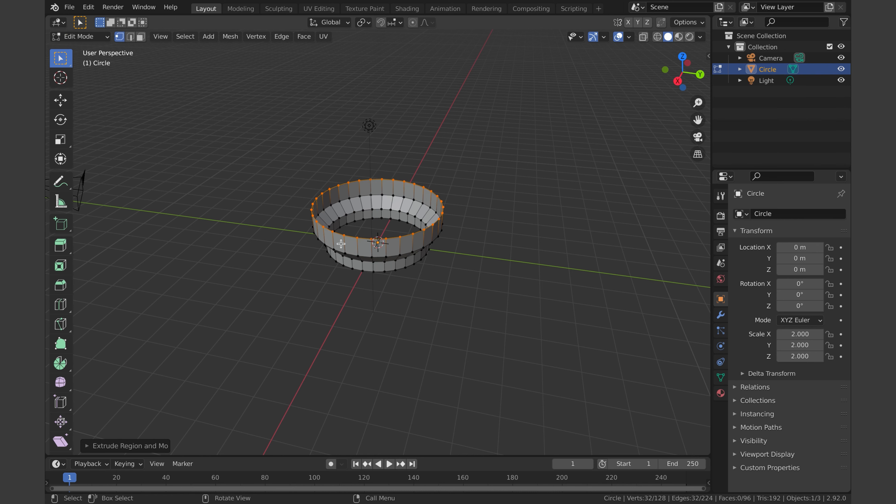
pyautogui.press('e')
pyautogui.press('z')
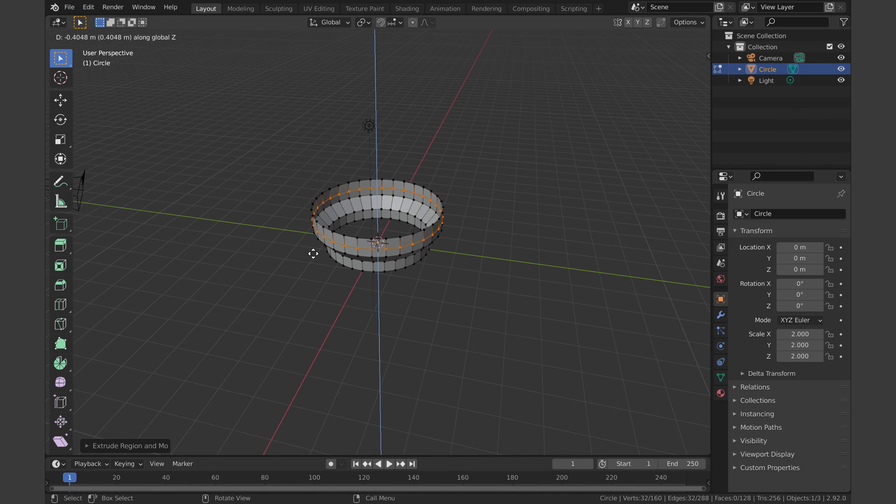
pyautogui.click(313, 253)
# - Scale the upper edge loop by about 1.16 and extrude it about 5.8 m upward along Z as the main body
pyautogui.press('s')
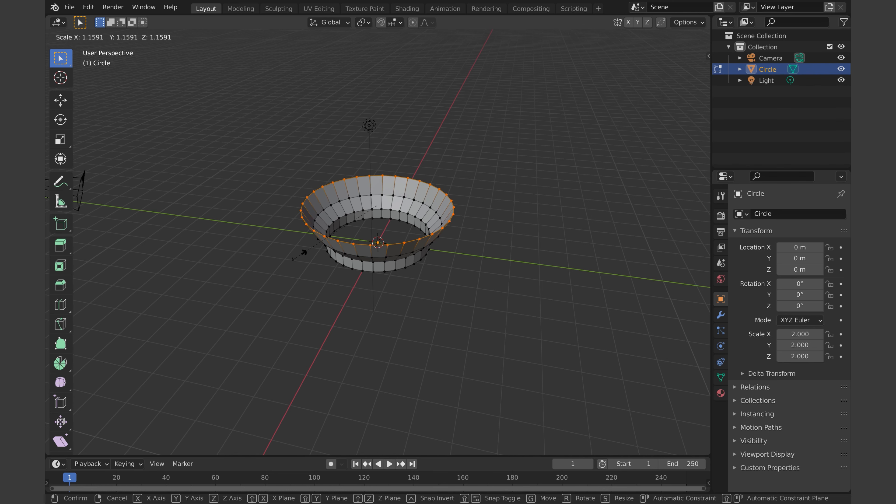
pyautogui.click(302, 255)
pyautogui.scroll(-3, 301, 255)
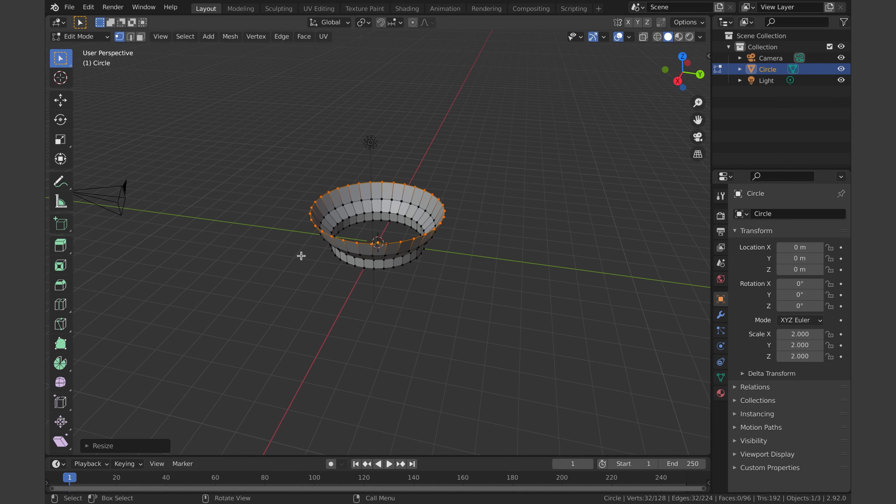
pyautogui.press('e')
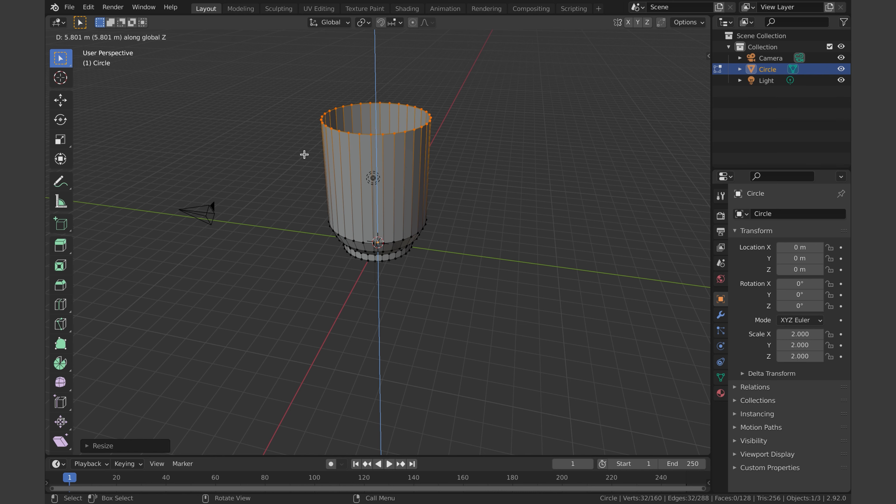
pyautogui.click(304, 154)
# - Extrude the body's upper edge loop slightly upward along Z and scale it to about 0.74 to form a tapered shoulder
pyautogui.moveTo(362, 136); pyautogui.dragTo(360, 135, button='middle')
pyautogui.press('e')
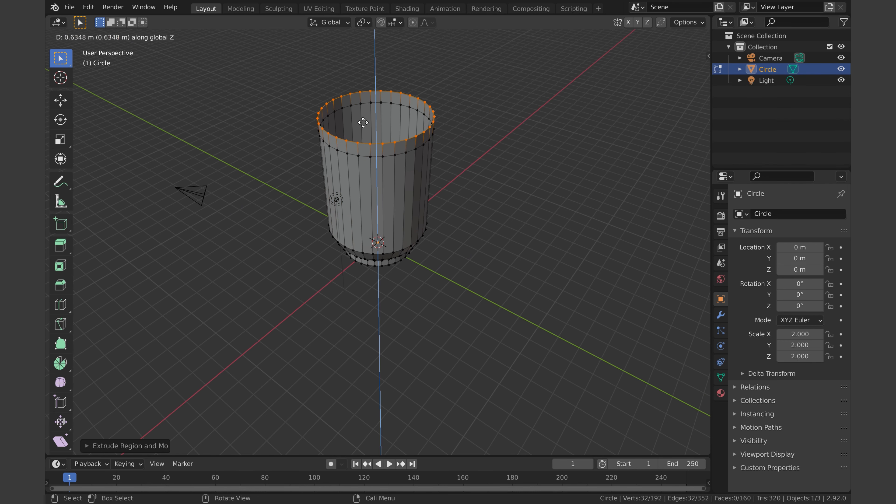
pyautogui.click(364, 118)
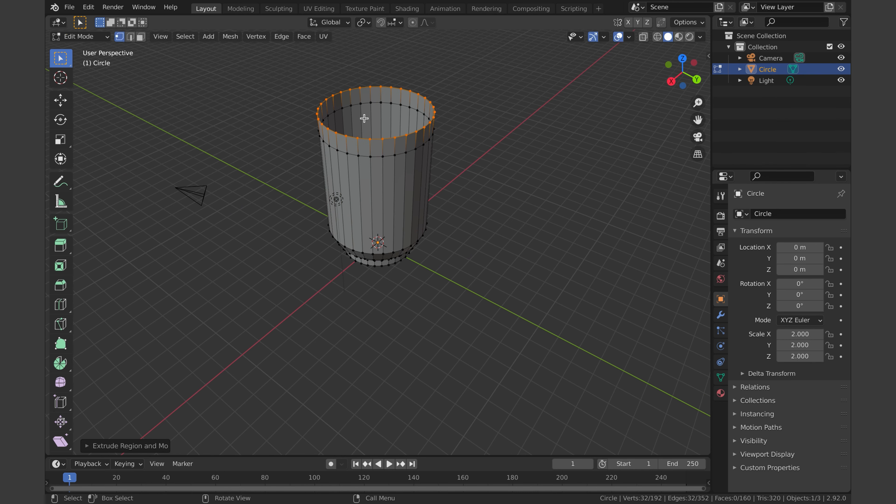
pyautogui.moveTo(365, 118); pyautogui.dragTo(365, 105, button='middle')
pyautogui.press('s')
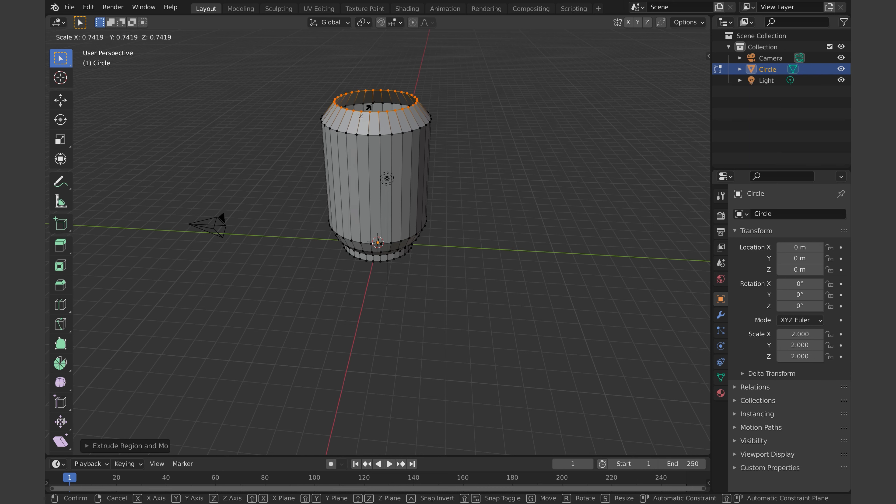
pyautogui.click(364, 111)
pyautogui.moveTo(364, 112); pyautogui.dragTo(364, 111, button='middle')
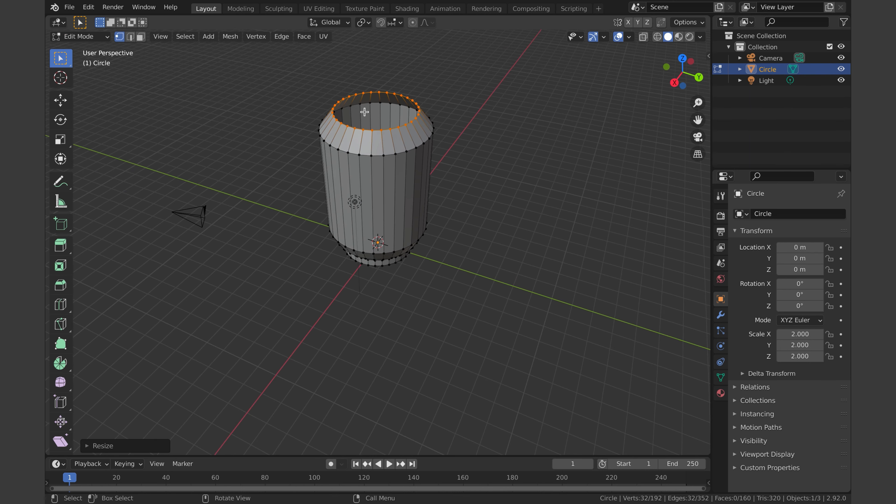
# - Lower the shoulder's upper edge loop slightly along Z with the Move tool
pyautogui.click(61, 100)
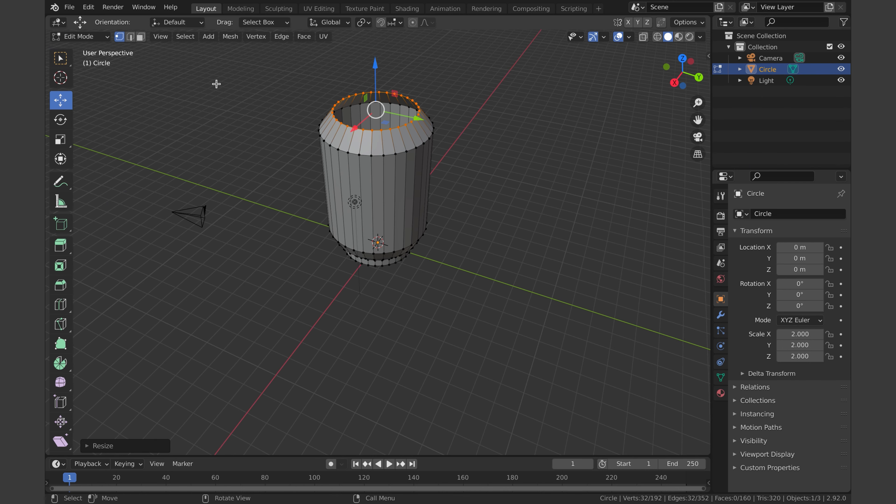
pyautogui.moveTo(377, 64); pyautogui.dragTo(376, 69)
pyautogui.moveTo(375, 69); pyautogui.dragTo(375, 69, button='middle')
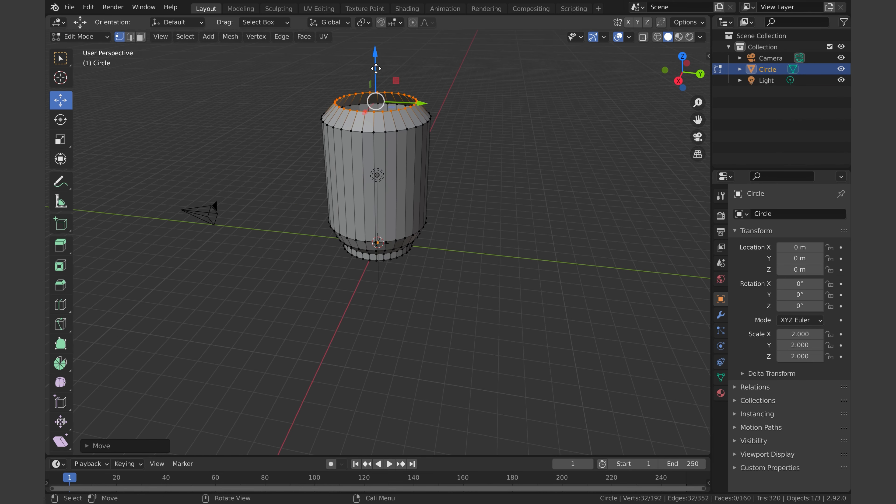
pyautogui.press('e')
pyautogui.press('Escape')
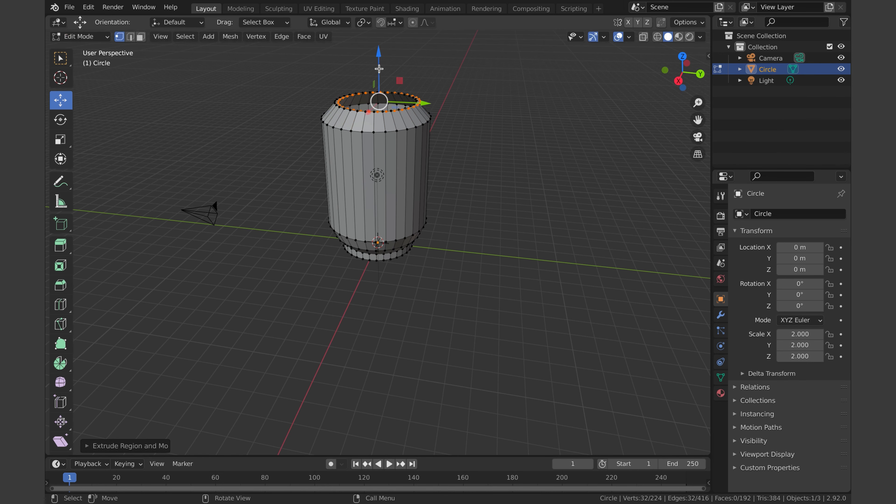
pyautogui.hotkey('ctrl', 'z')
# - Extrude the shoulder's upper edge loop inward by scaling the new loop to about 0.84
pyautogui.moveTo(378, 68); pyautogui.dragTo(378, 68, button='middle')
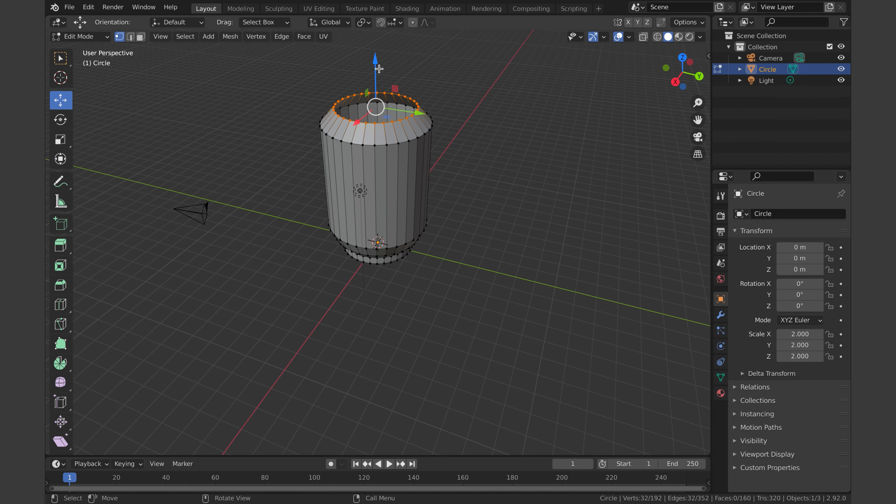
pyautogui.press('e')
pyautogui.press('s')
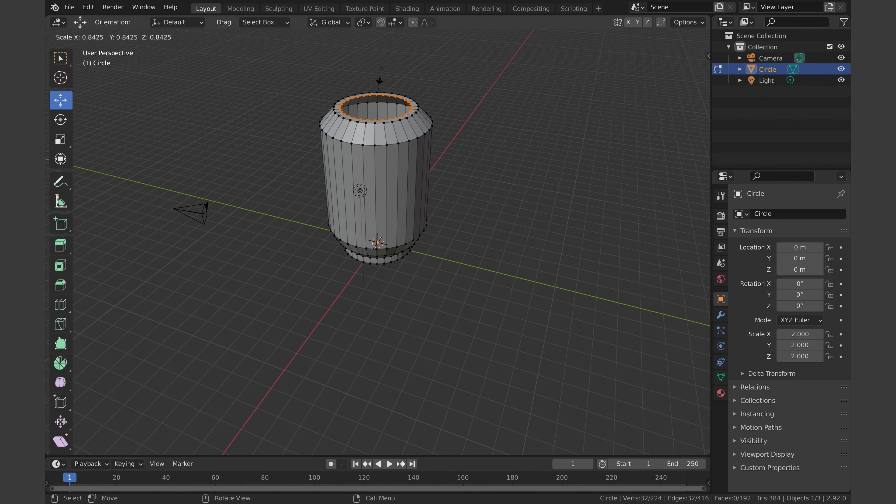
pyautogui.click(380, 75)
# - Raise the new inner edge loop along Z to form the vessel's short neck
pyautogui.moveTo(377, 56); pyautogui.dragTo(377, 53)
pyautogui.moveTo(437, 107); pyautogui.dragTo(437, 107, button='middle')
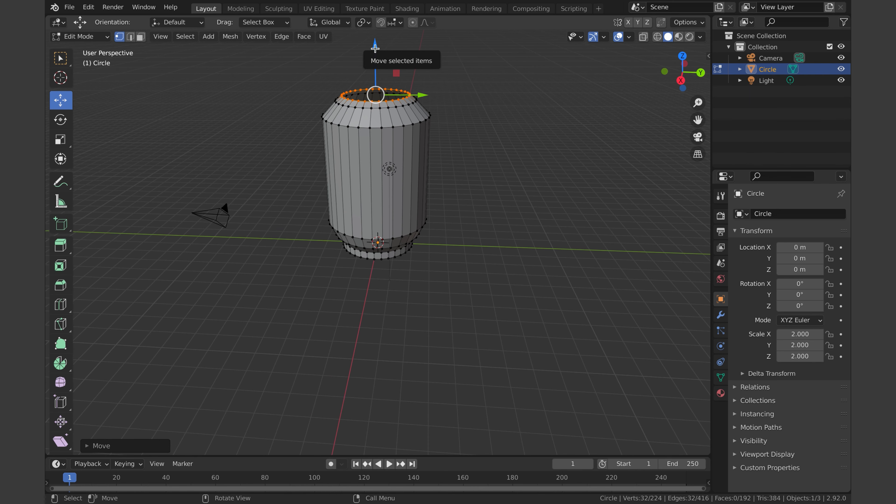
pyautogui.moveTo(375, 46); pyautogui.dragTo(374, 38)
pyautogui.moveTo(421, 88); pyautogui.dragTo(421, 88, button='middle')
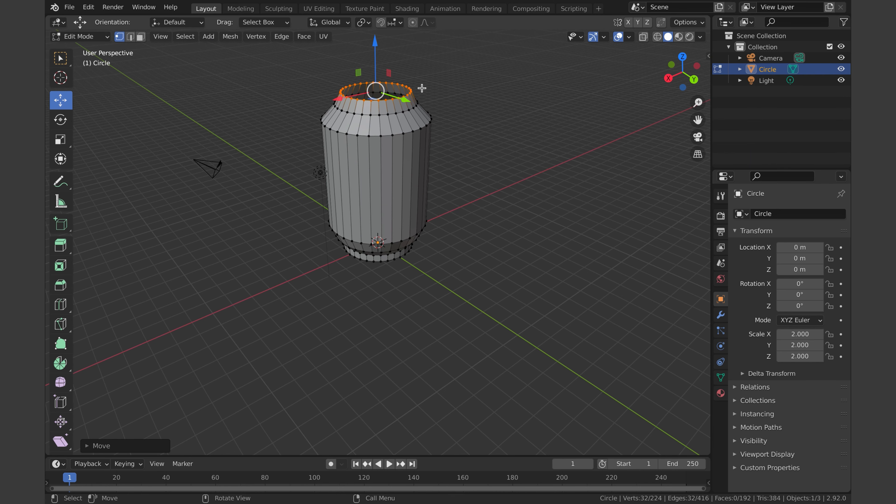
# - Return to Object Mode, add a Subdivision Surface modifier to the vessel and set its viewport levels to 5
pyautogui.press('Tab')
pyautogui.moveTo(422, 88); pyautogui.dragTo(591, 132, button='middle')
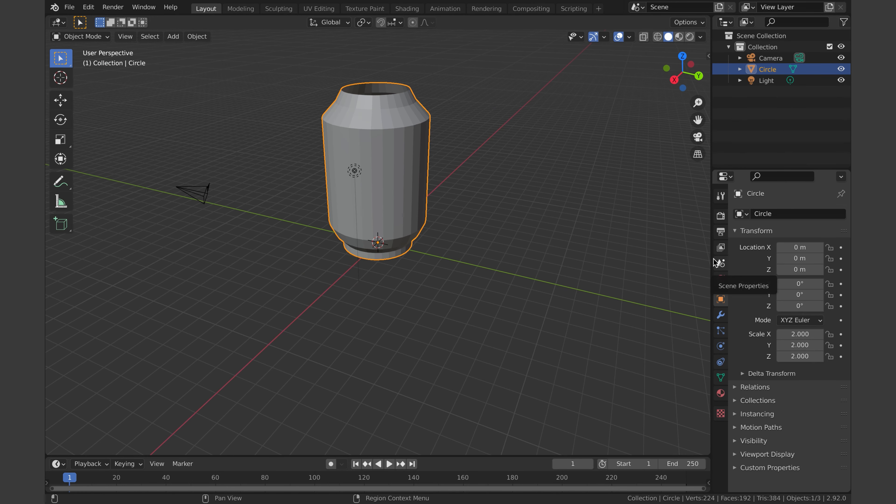
pyautogui.moveTo(511, 308); pyautogui.dragTo(511, 308, button='middle')
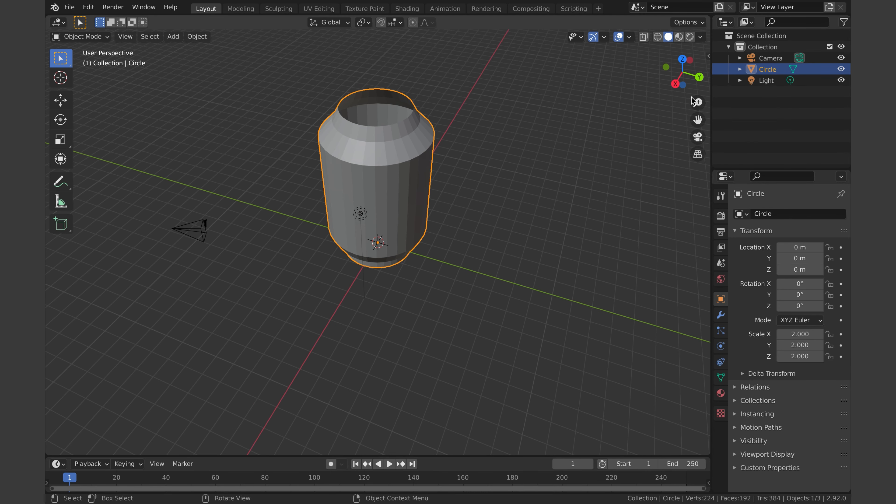
pyautogui.click(721, 314)
pyautogui.click(776, 214)
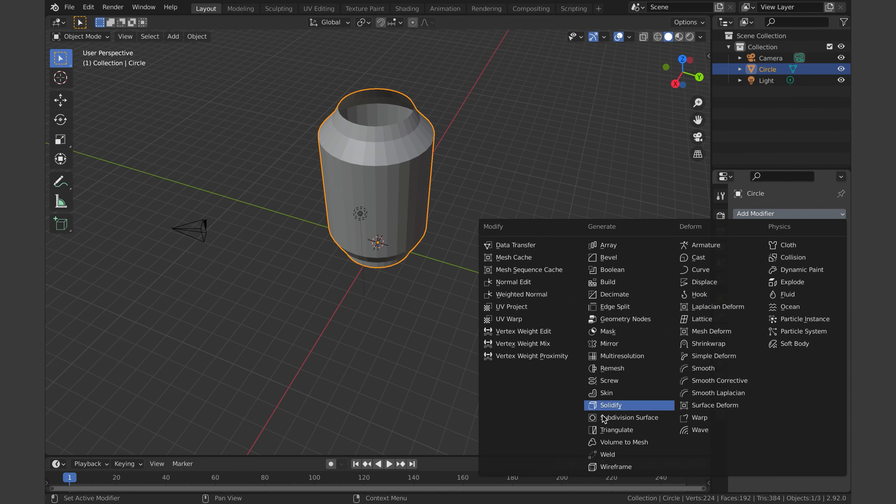
pyautogui.click(604, 418)
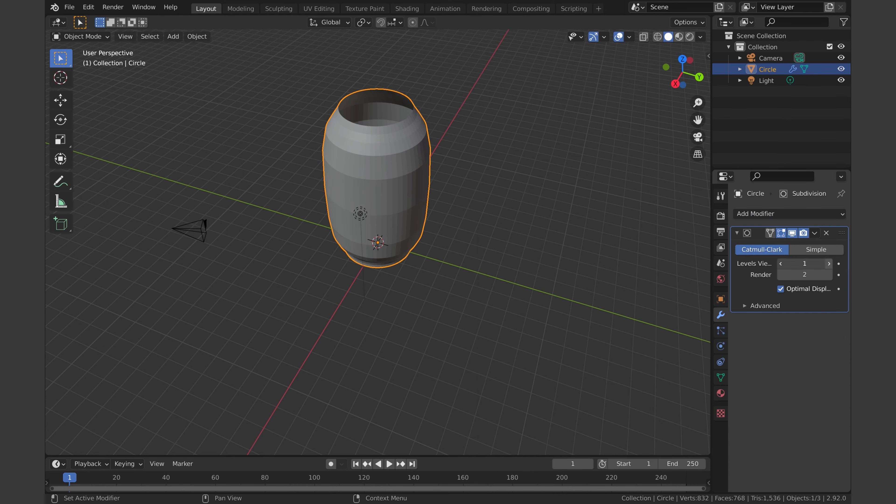
pyautogui.click(828, 264)
pyautogui.click(828, 264)
pyautogui.click(828, 263)
pyautogui.scroll(-5, 626, 300)
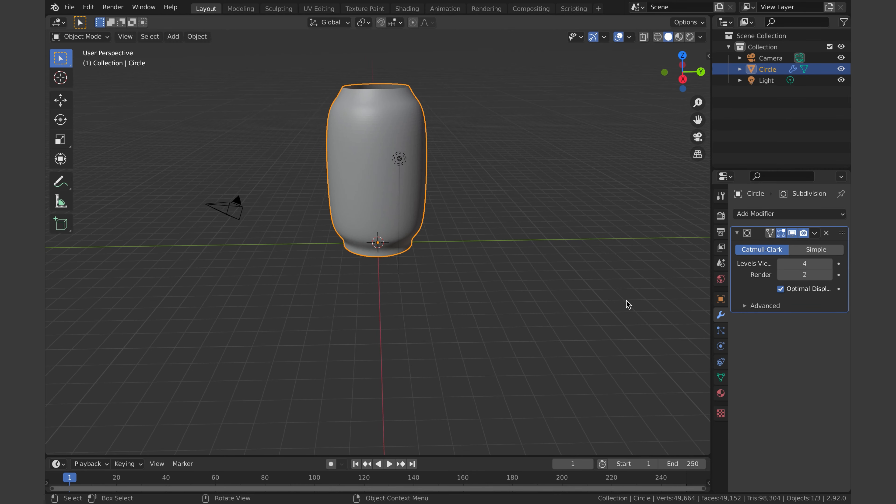
pyautogui.hscroll(6, 626, 300)
pyautogui.scroll(5, 626, 300)
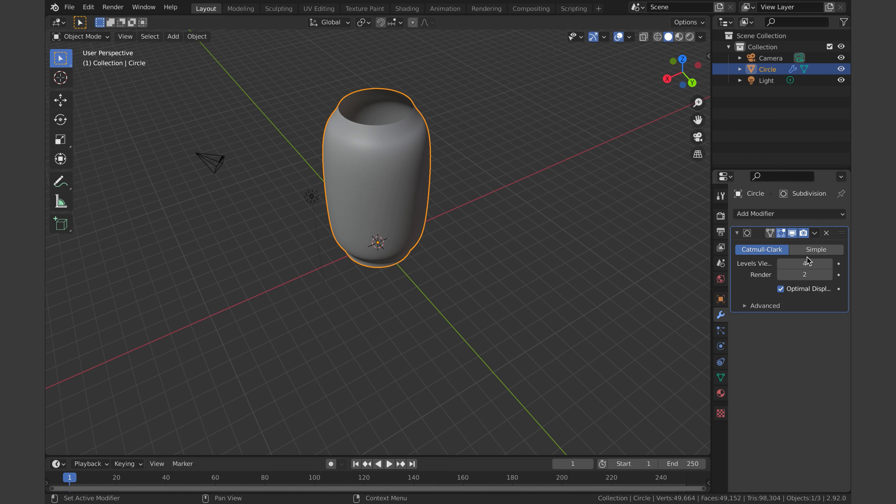
pyautogui.click(828, 264)
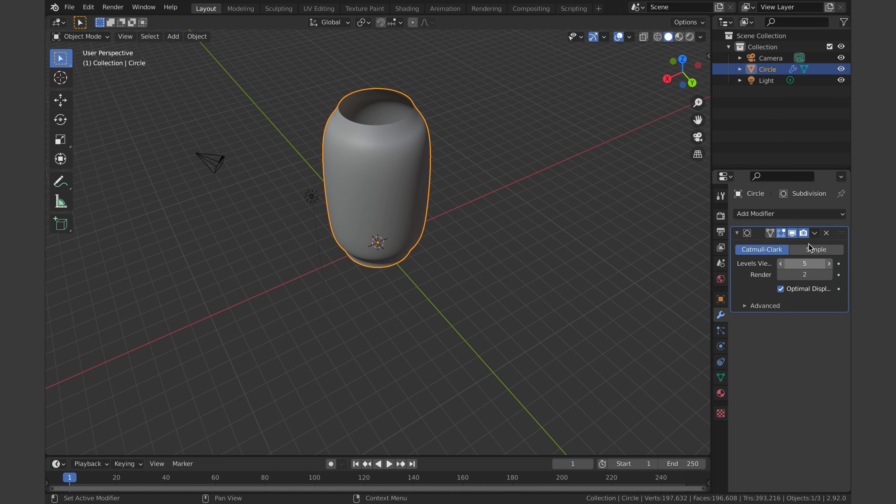
# - Apply the Subdivision modifier and add a Solidify modifier to the vessel
pyautogui.click(814, 233)
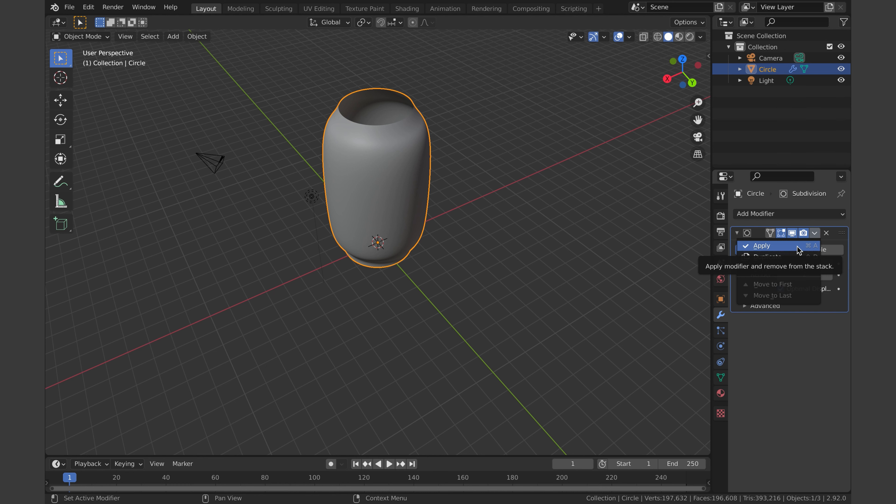
pyautogui.click(798, 248)
pyautogui.click(764, 214)
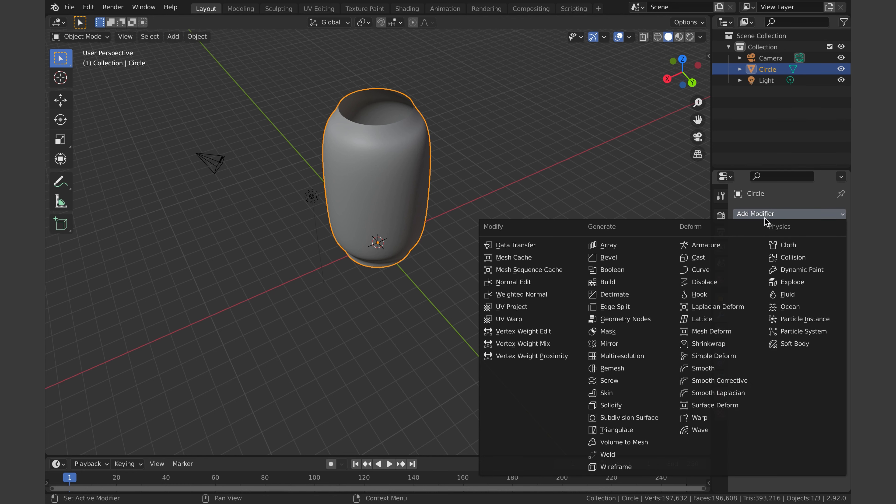
pyautogui.click(610, 405)
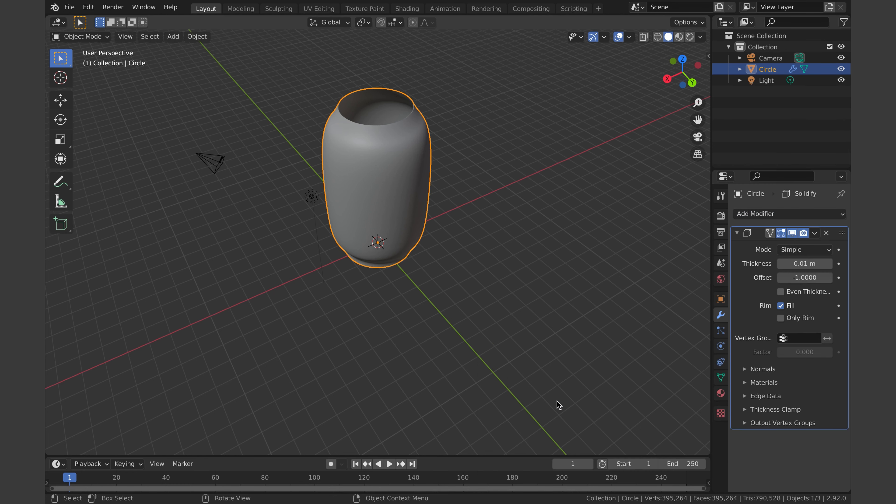
pyautogui.moveTo(557, 400); pyautogui.dragTo(557, 400, button='middle')
pyautogui.click(556, 400)
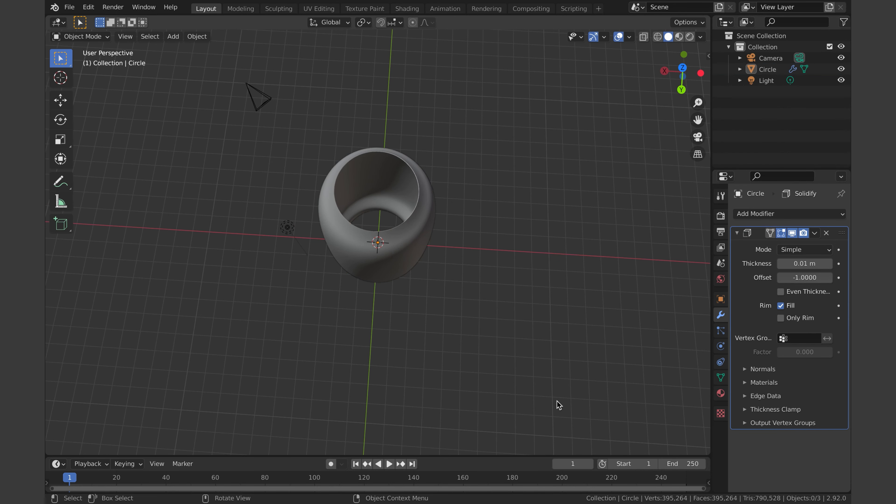
# - Undo the Solidify modifier and the applied subdivision, and remove the Subdivision modifier from the vessel
pyautogui.hotkey('ctrl', 'z')
pyautogui.hotkey('ctrl', 'z')
pyautogui.hotkey('ctrl', '5')
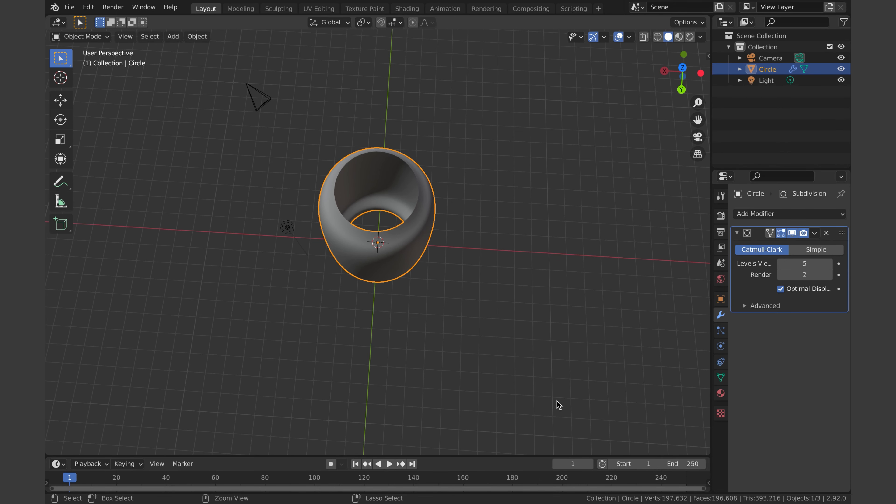
pyautogui.click(826, 233)
# - In Edit Mode, select the vessel's bottom edge loop and fill it with a face
pyautogui.press('Tab')
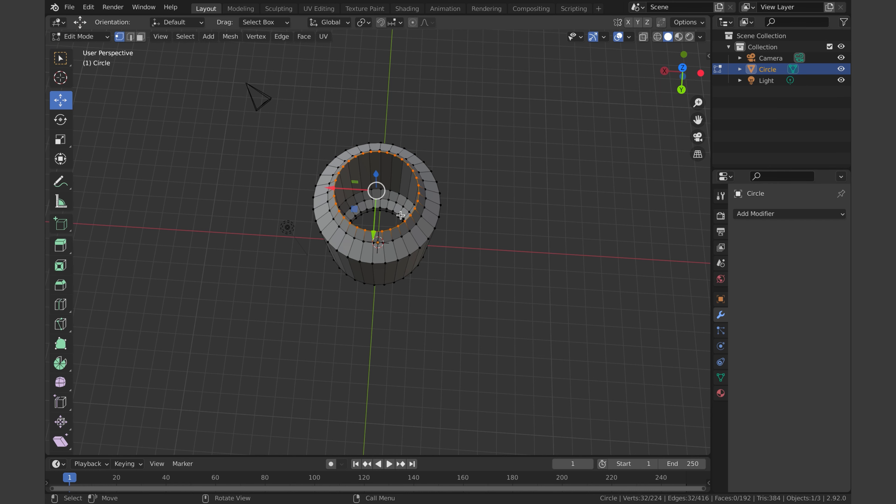
pyautogui.keyDown('alt'); pyautogui.click(385, 211); pyautogui.keyUp('alt')
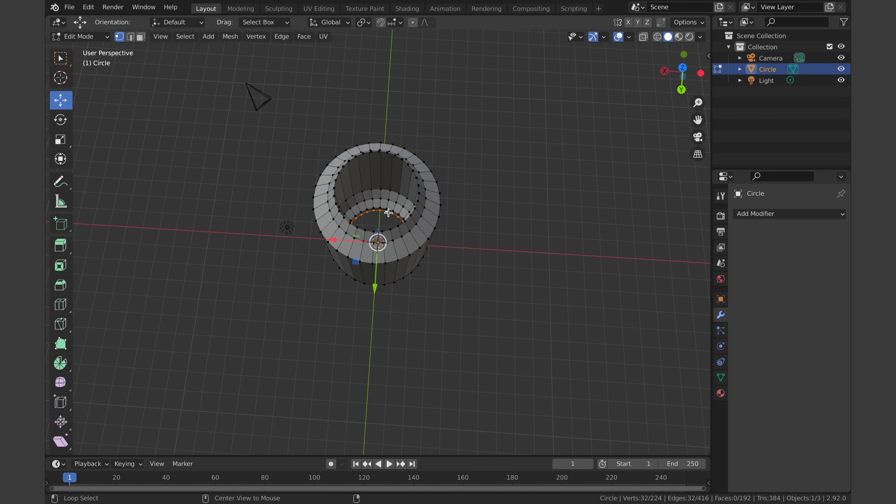
pyautogui.press('f')
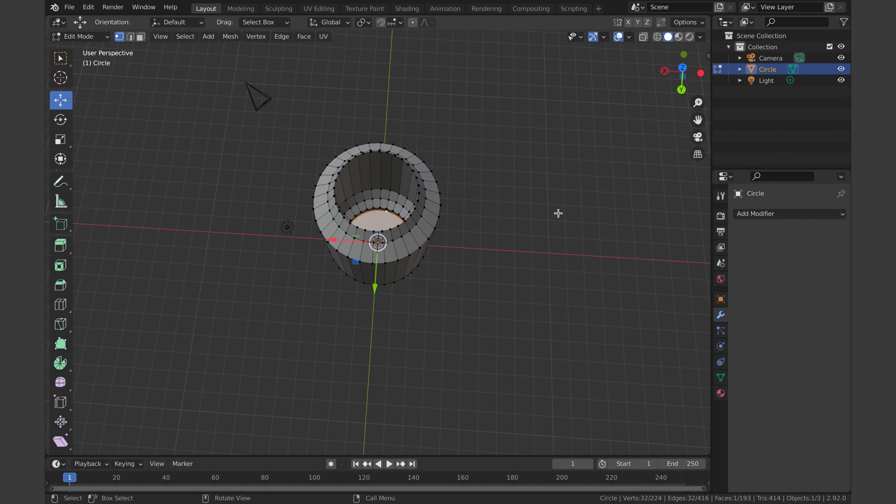
# - Leave Edit Mode and add a Subdivision Surface modifier to the closed-bottom vessel with viewport levels of 5
pyautogui.press('Tab')
pyautogui.click(801, 213)
pyautogui.click(634, 418)
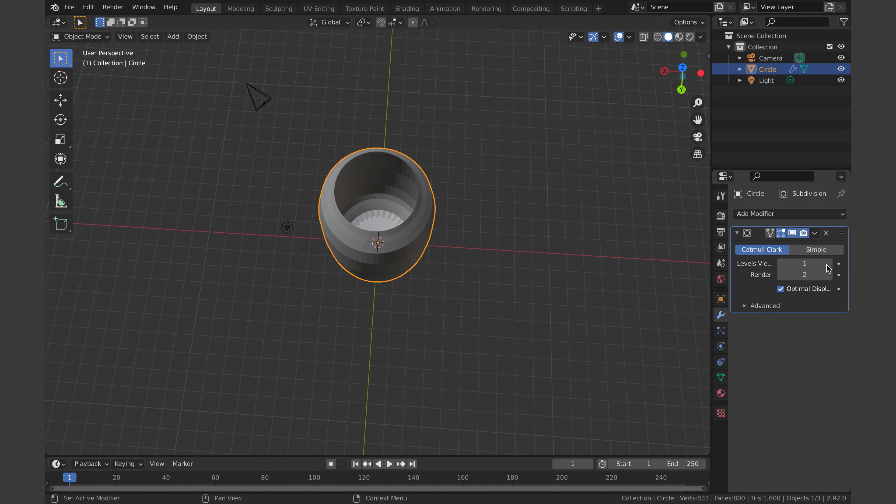
pyautogui.click(827, 268)
pyautogui.click(827, 269)
pyautogui.click(827, 268)
pyautogui.click(827, 268)
# - Remove the Subdivision modifier from the vessel
pyautogui.moveTo(649, 305); pyautogui.dragTo(652, 305, button='middle')
pyautogui.click(814, 233)
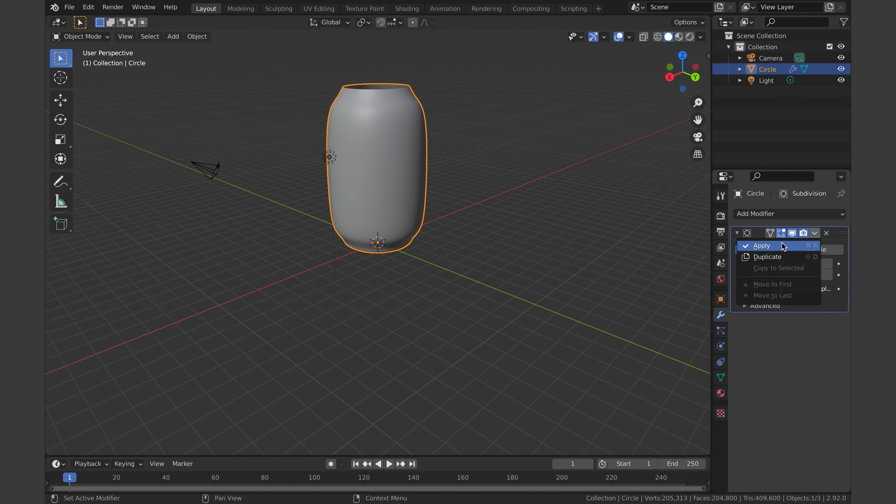
pyautogui.moveTo(674, 253); pyautogui.dragTo(609, 239, button='middle')
pyautogui.click(826, 233)
# - In Edit Mode, select the vessel's top edge loop, scale it inward to about 0.84, and return to Object Mode
pyautogui.press('Tab')
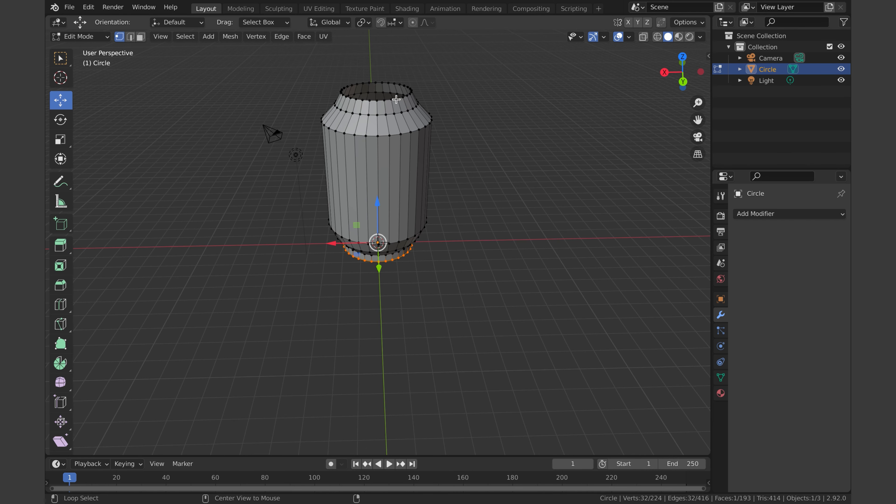
pyautogui.keyDown('alt'); pyautogui.click(396, 99); pyautogui.keyUp('alt')
pyautogui.press('s')
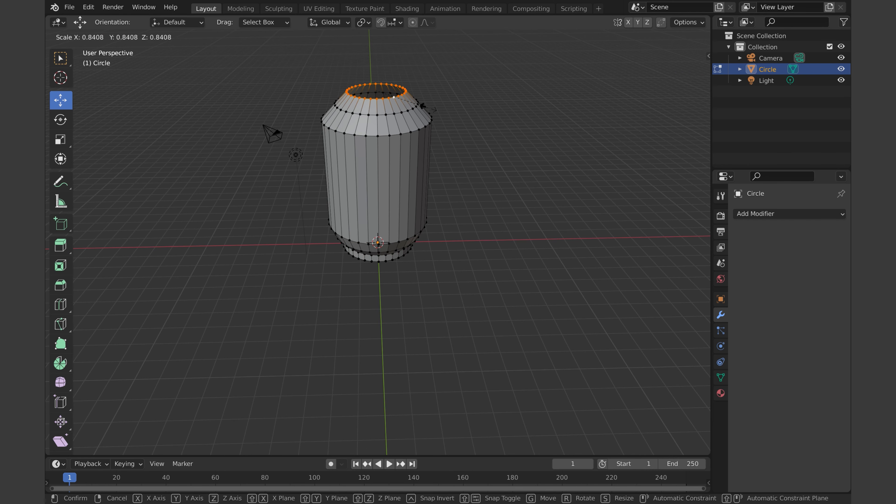
pyautogui.click(430, 108)
pyautogui.press('Tab')
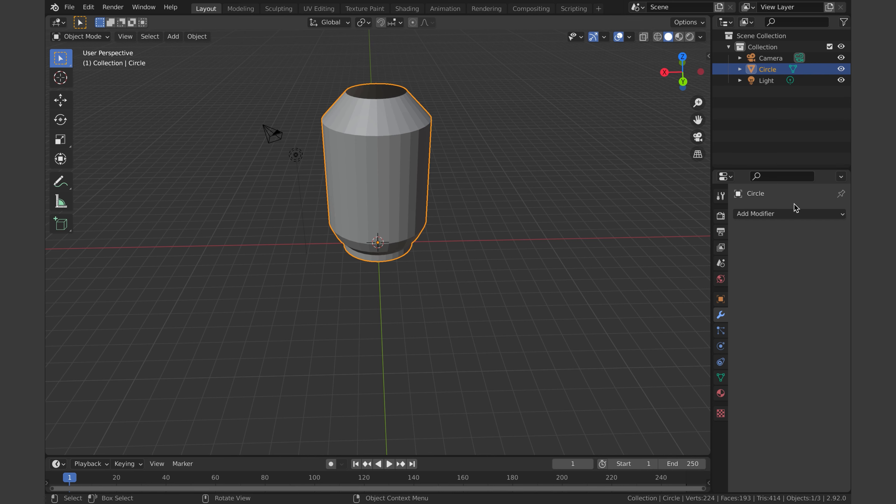
# - Add a Subdivision Surface modifier with viewport levels of 5 to the vessel and apply it
pyautogui.click(790, 213)
pyautogui.click(607, 418)
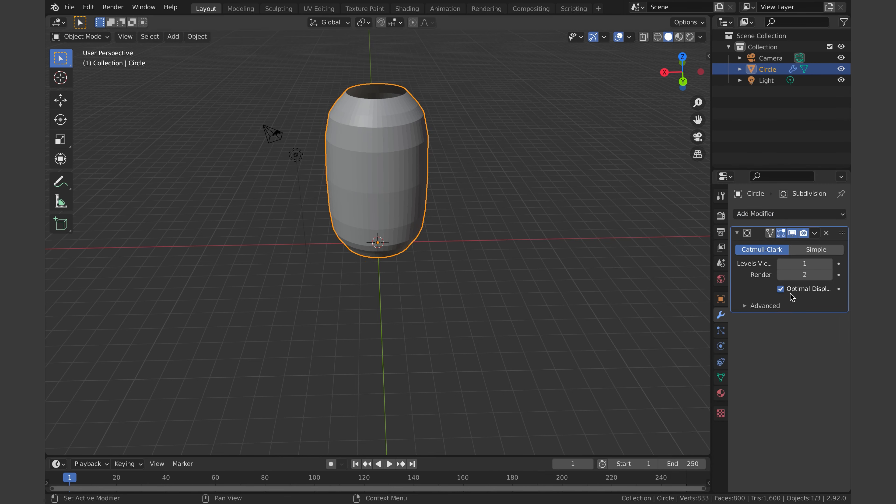
pyautogui.click(828, 263)
pyautogui.click(828, 263)
pyautogui.click(828, 263)
pyautogui.click(828, 263)
pyautogui.click(828, 263)
pyautogui.click(781, 265)
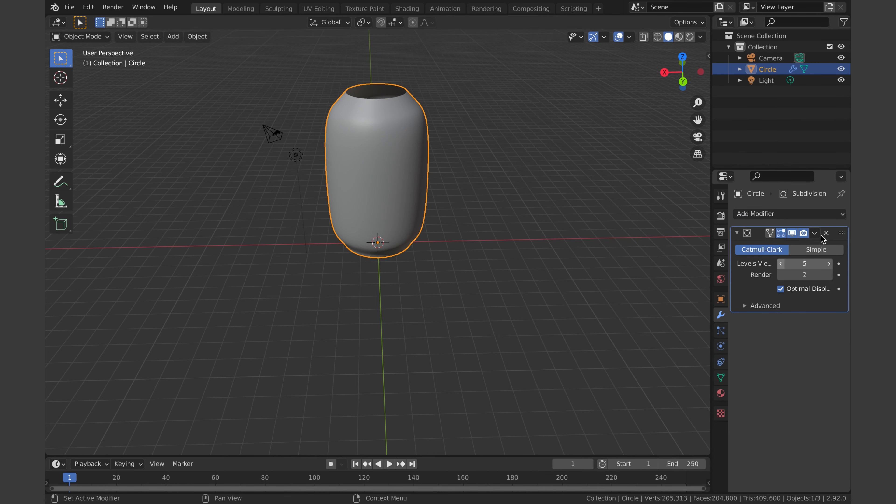
pyautogui.click(815, 233)
pyautogui.click(799, 246)
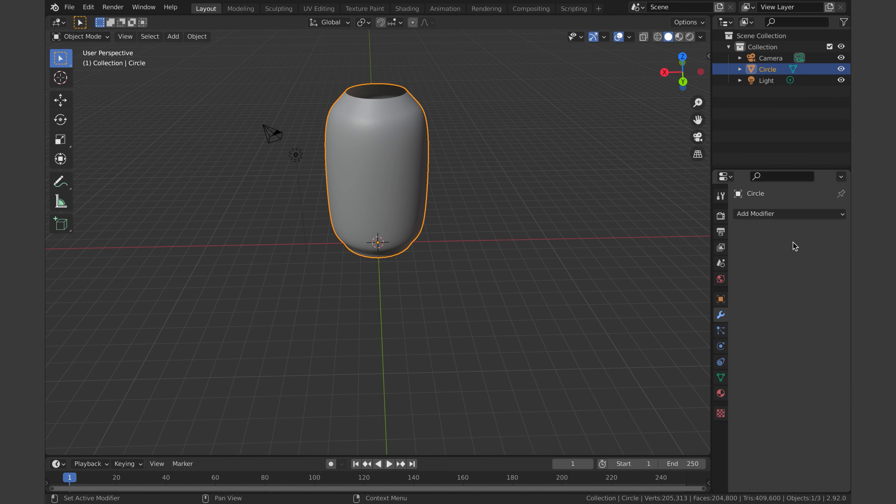
# - Add a Solidify modifier to the vessel with a thickness of 0.1 m
pyautogui.click(781, 216)
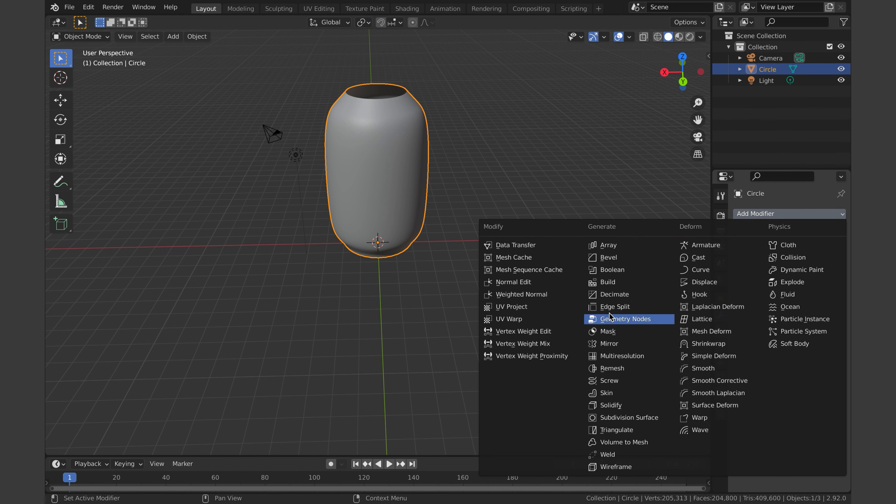
pyautogui.click(611, 406)
pyautogui.moveTo(570, 384); pyautogui.dragTo(599, 384, button='middle')
pyautogui.click(802, 262)
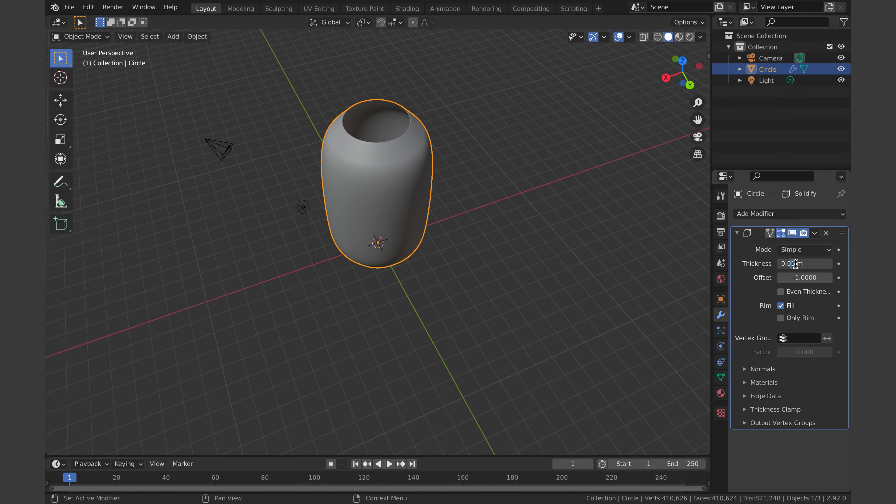
pyautogui.press('Return')
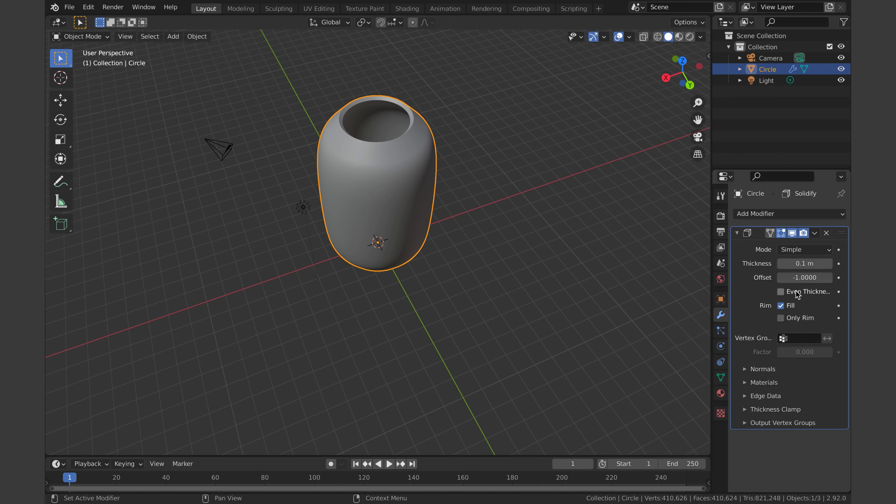
# - Apply the Solidify modifier to the vessel
pyautogui.moveTo(490, 234); pyautogui.dragTo(397, 127, button='middle')
pyautogui.scroll(3, 397, 128)
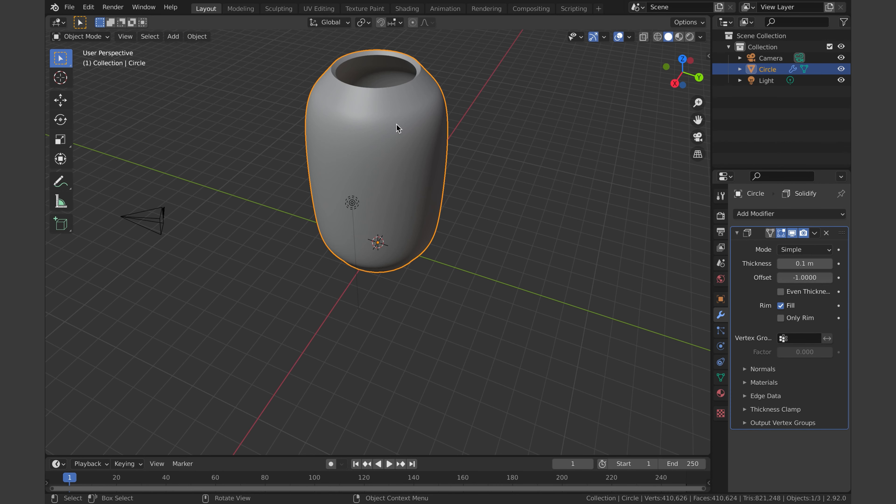
pyautogui.moveTo(591, 191); pyautogui.dragTo(590, 191, button='middle')
pyautogui.click(815, 233)
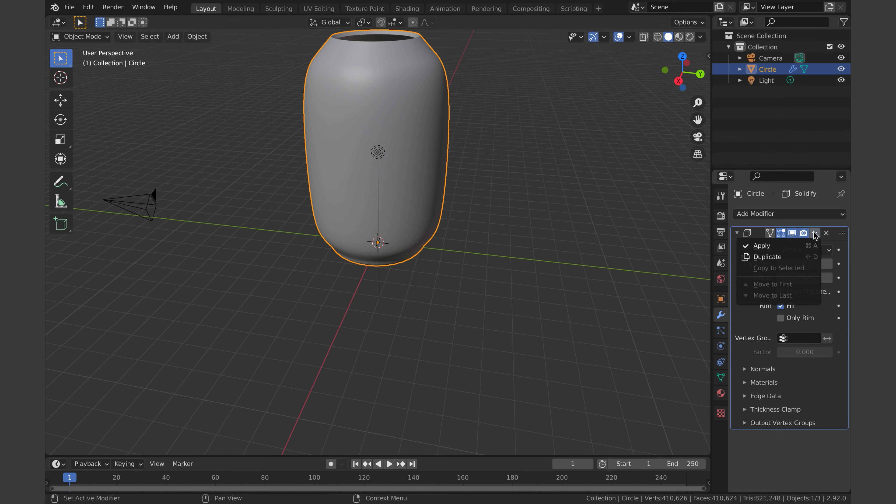
pyautogui.click(790, 247)
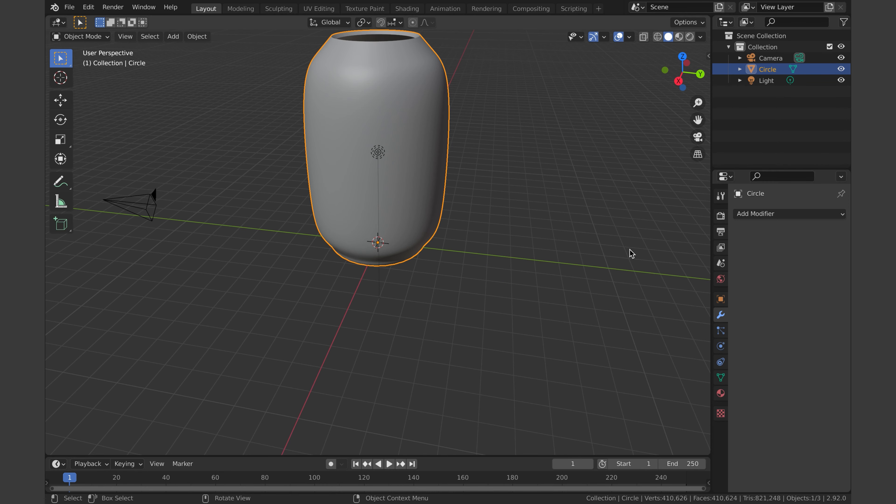
pyautogui.scroll(-2, 631, 253)
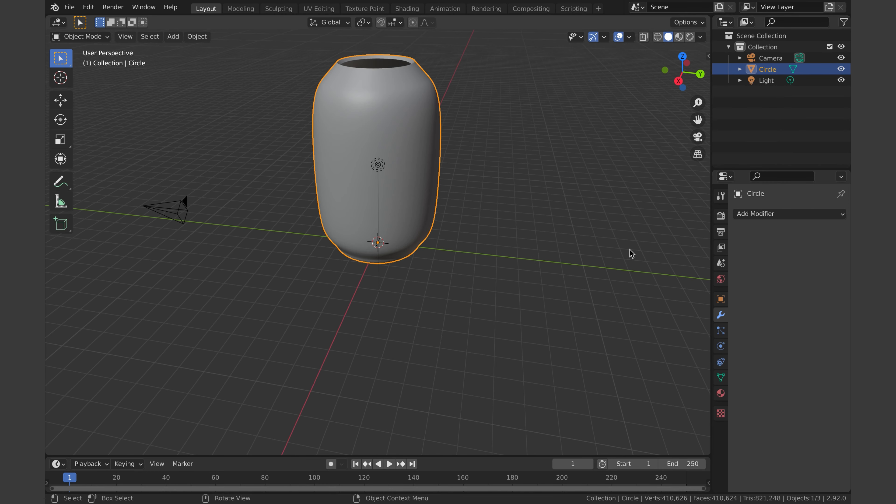
# - Create a new material for the vessel and set its Base Color to pure white
pyautogui.click(719, 398)
pyautogui.click(768, 264)
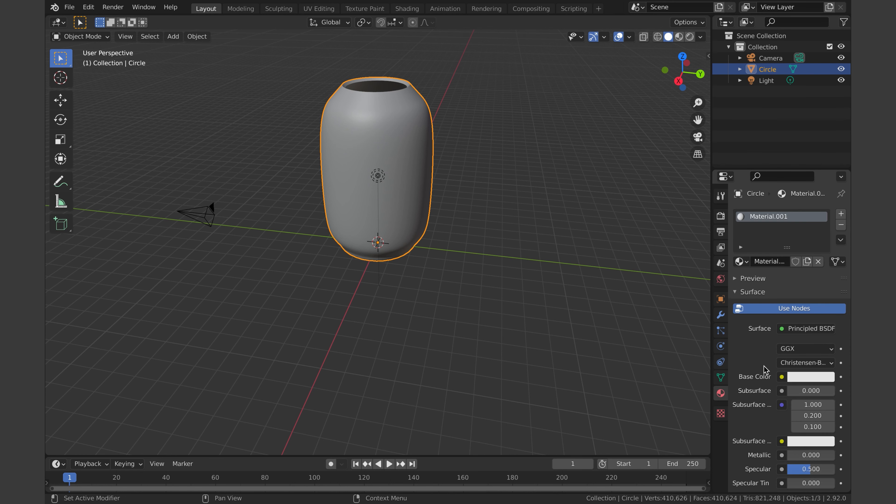
pyautogui.scroll(-6, 763, 369)
pyautogui.click(810, 258)
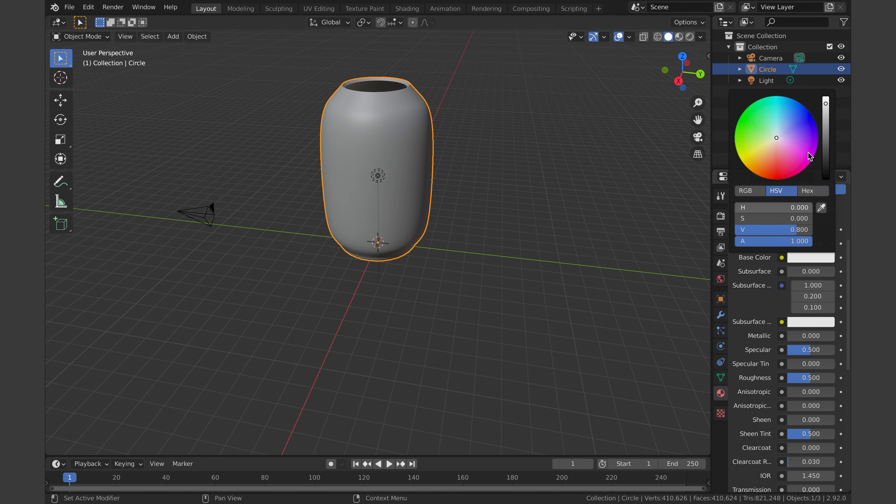
pyautogui.click(826, 103)
# - Set the vessel material's Specular to 0.3 and Roughness to 0.001
pyautogui.click(817, 350)
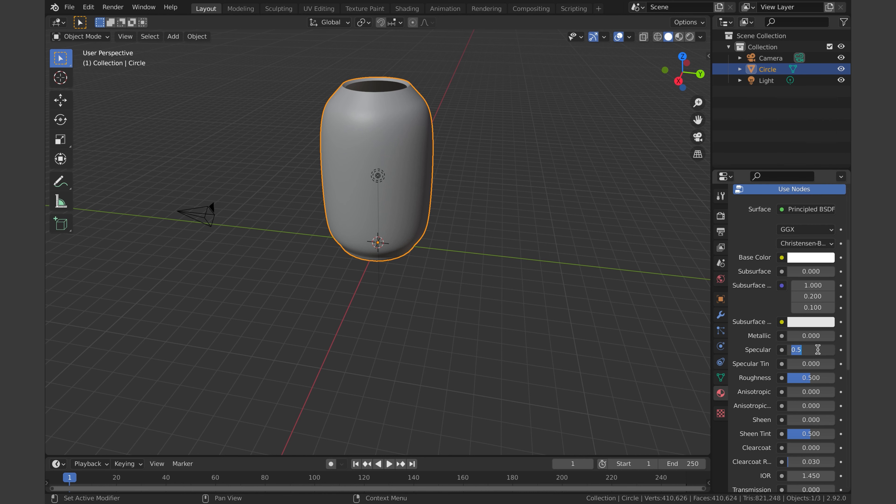
pyautogui.write('0.')
pyautogui.press('Return')
pyautogui.click(809, 381)
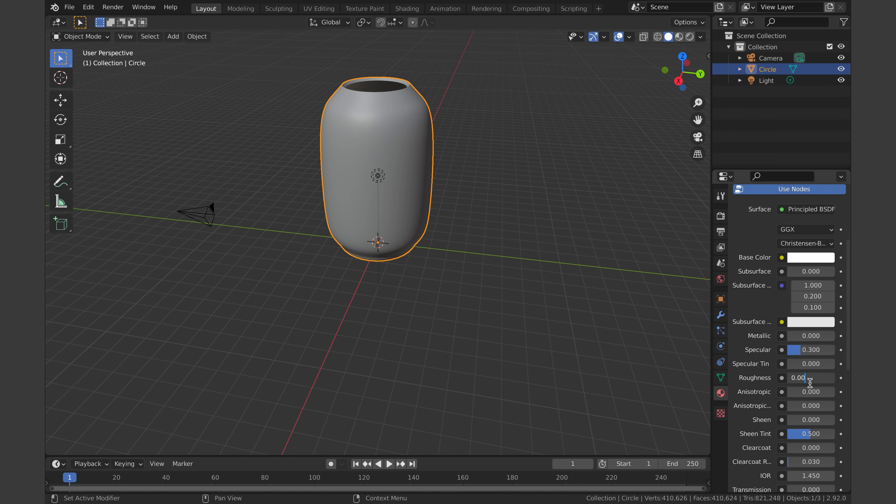
pyautogui.press('Return')
# - Set the vessel material's Transmission to 1
pyautogui.scroll(-3, 811, 455)
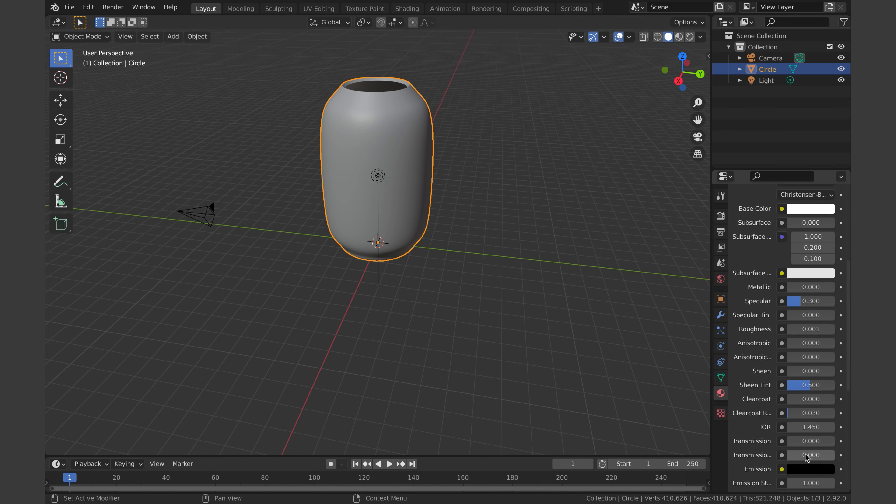
pyautogui.click(816, 442)
pyautogui.press('Return')
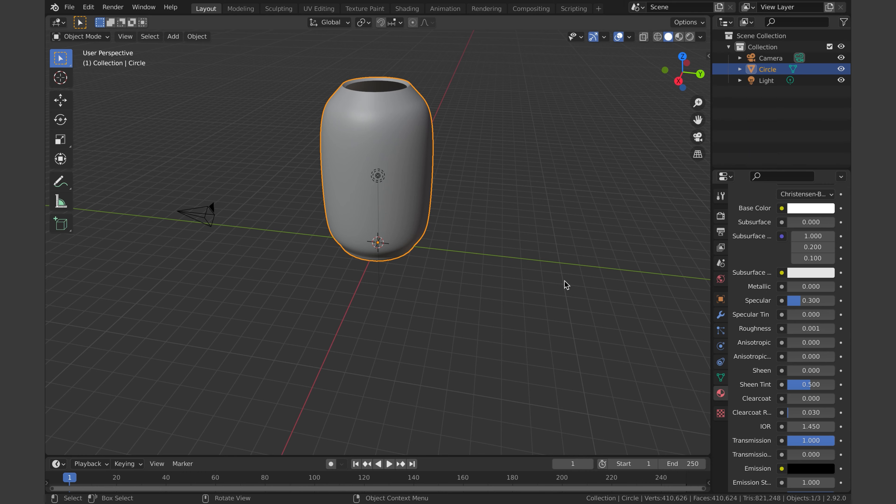
# - Deselect the vessel and add a new mesh circle to the scene
pyautogui.hscroll(-5, 564, 281)
pyautogui.hscroll(-5, 564, 281)
pyautogui.scroll(5, 564, 280)
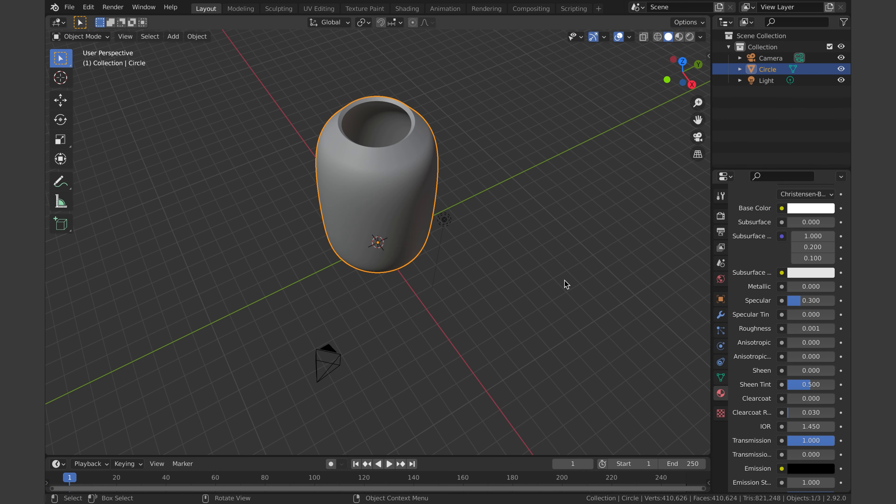
pyautogui.click(564, 281)
pyautogui.scroll(-3, 296, 87)
pyautogui.scroll(-3, 208, 64)
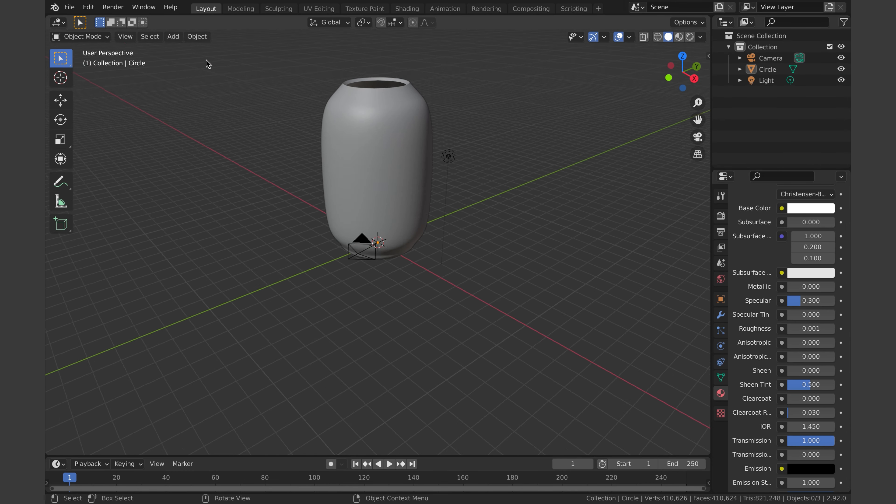
pyautogui.click(178, 41)
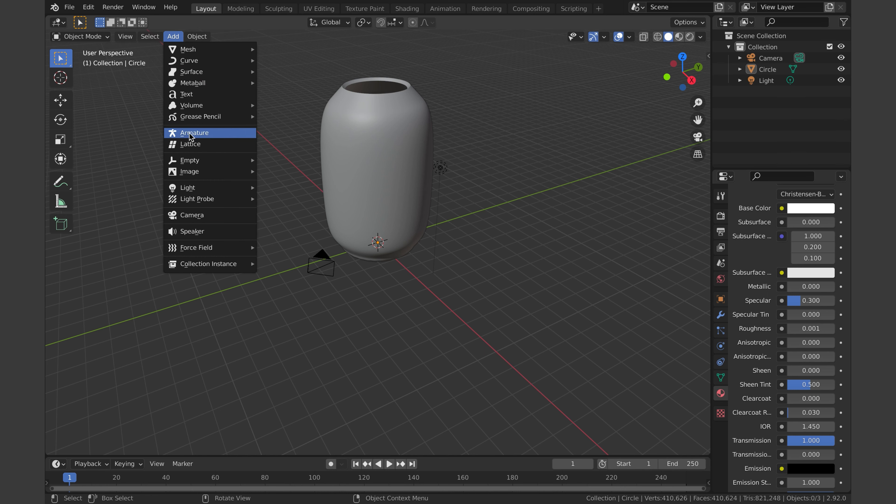
pyautogui.moveTo(195, 53)
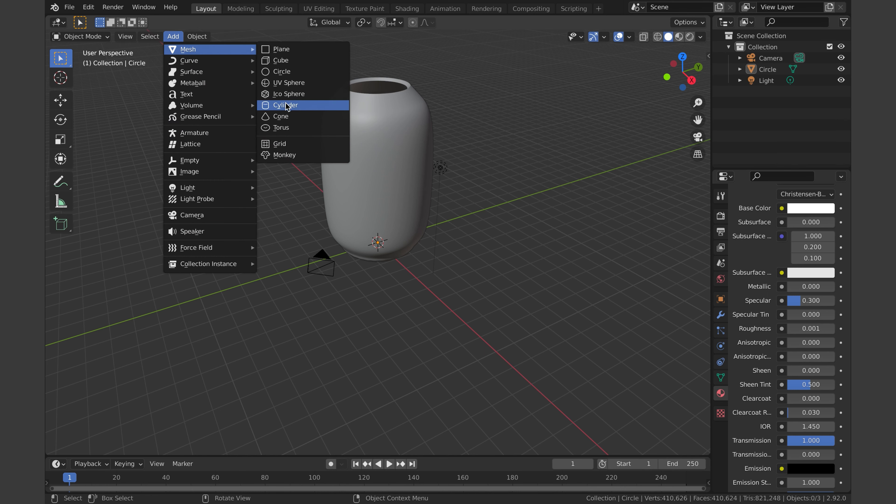
pyautogui.click(282, 72)
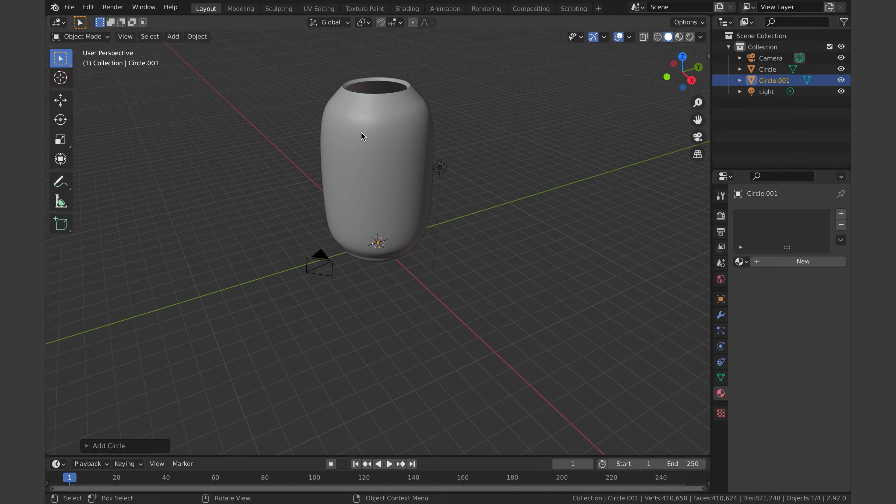
# - In Edit Mode, move the new circle up to the vessel's rim and enlarge it to surround the opening
pyautogui.moveTo(362, 135); pyautogui.dragTo(362, 136, button='middle')
pyautogui.press('Tab')
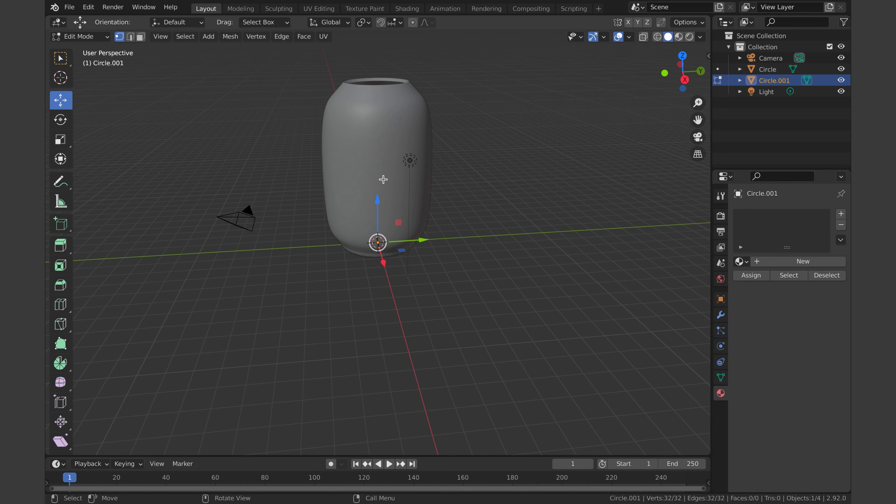
pyautogui.moveTo(376, 144); pyautogui.dragTo(372, 39)
pyautogui.moveTo(372, 39); pyautogui.dragTo(426, 75, button='middle')
pyautogui.press('s')
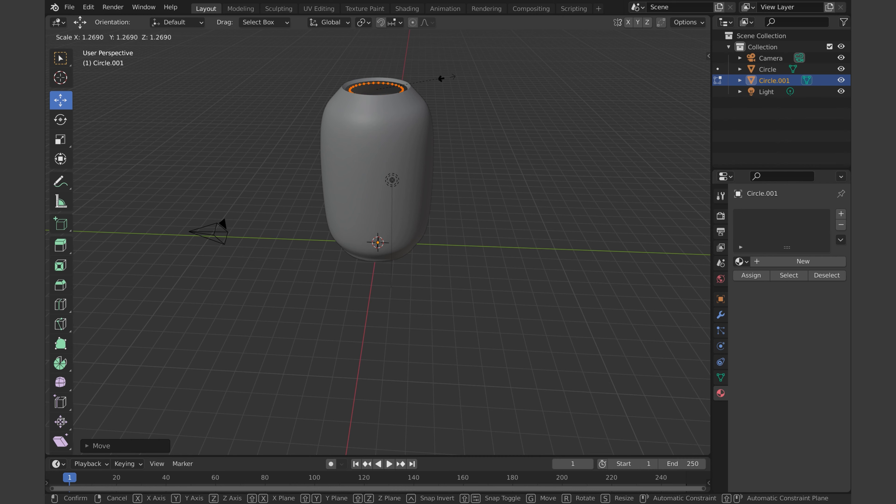
pyautogui.click(472, 82)
pyautogui.moveTo(476, 82); pyautogui.dragTo(477, 82, button='middle')
pyautogui.moveTo(378, 35); pyautogui.dragTo(379, 43)
pyautogui.click(663, 70)
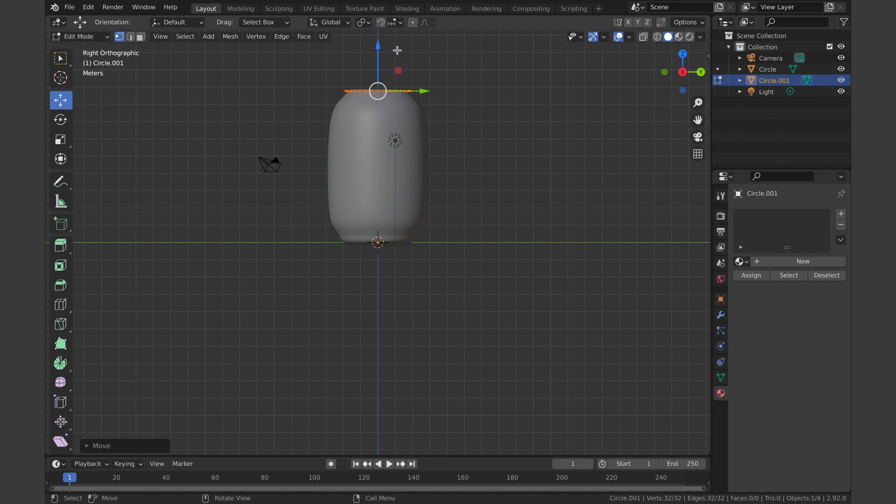
# - Scale the circle down to fit closely around the outside of the vessel's rim
pyautogui.moveTo(568, 82); pyautogui.dragTo(592, 112, button='middle')
pyautogui.press('s')
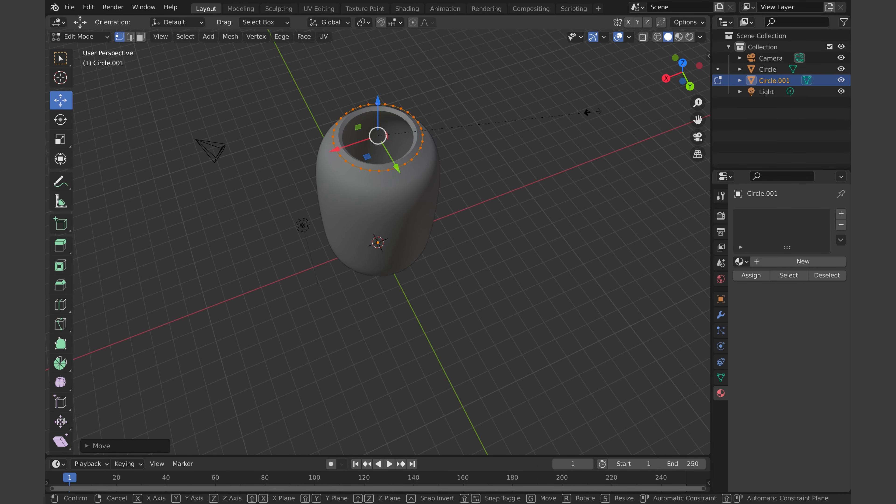
pyautogui.click(575, 114)
pyautogui.moveTo(580, 115); pyautogui.dragTo(584, 114, button='middle')
pyautogui.press('s')
pyautogui.click(579, 113)
# - Extrude the circle about 0.36 m up along Z, fill its top with a face, and leave Edit Mode
pyautogui.press('e')
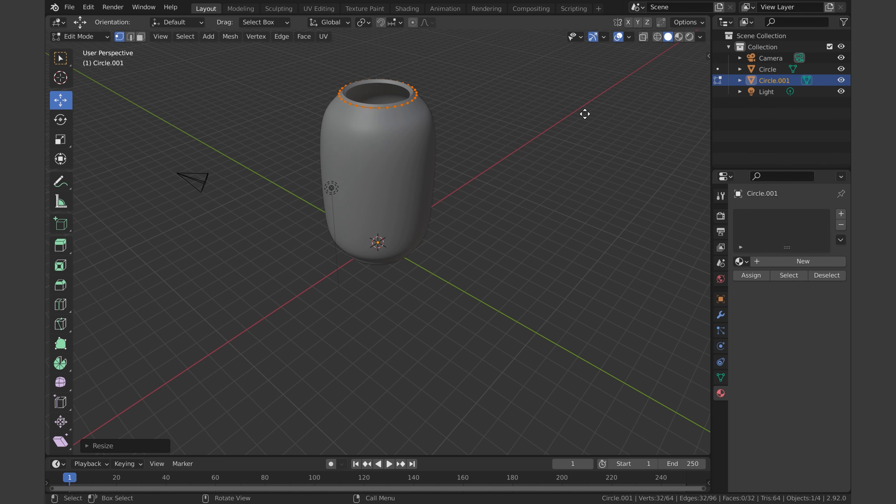
pyautogui.press('z')
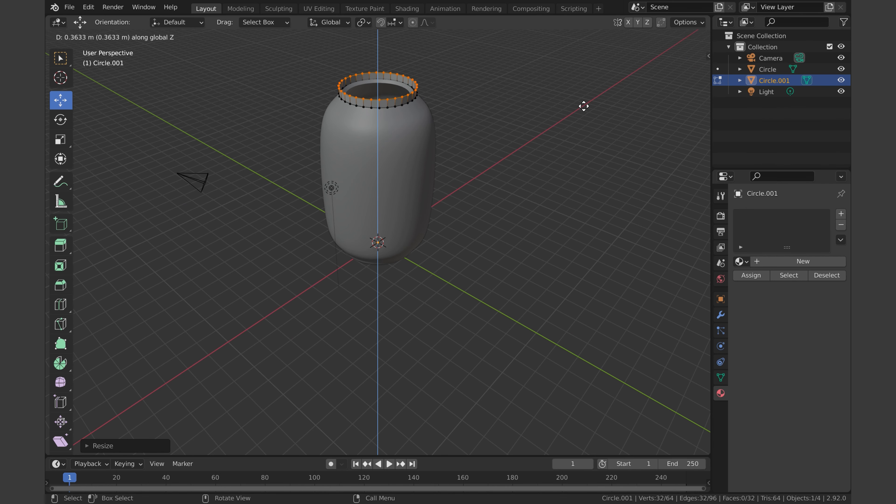
pyautogui.click(583, 106)
pyautogui.moveTo(584, 106); pyautogui.dragTo(614, 120, button='middle')
pyautogui.press('f')
pyautogui.press('Tab')
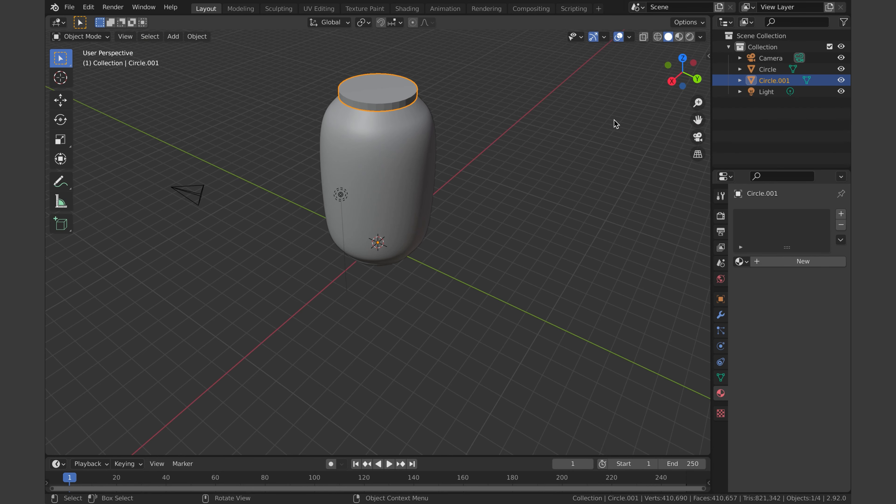
# - Try a Subdivision Surface modifier on the lid and remove it
pyautogui.click(720, 315)
pyautogui.click(766, 214)
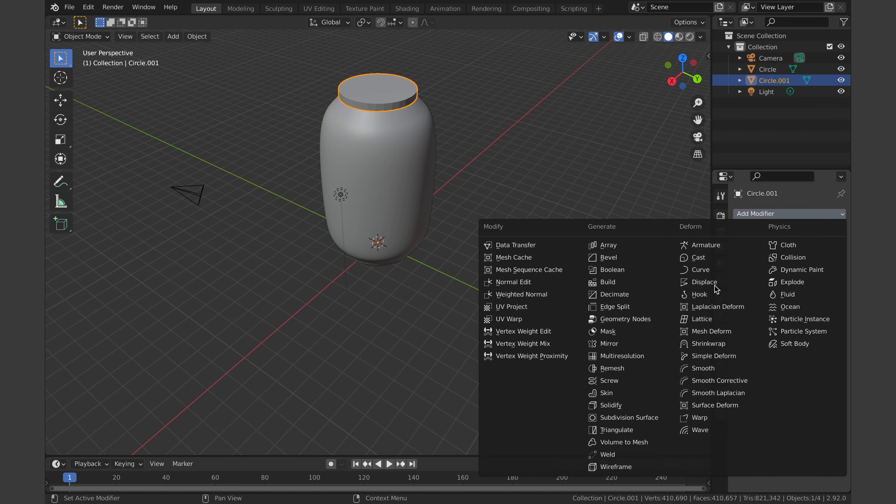
pyautogui.click(617, 418)
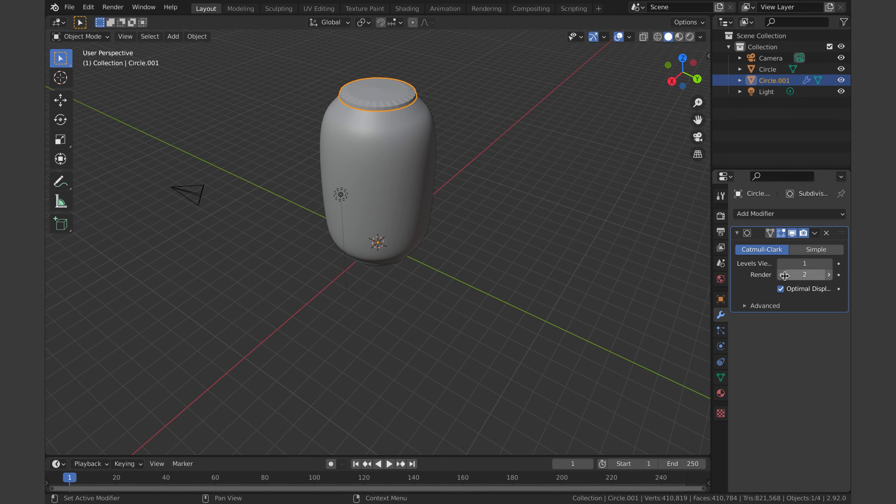
pyautogui.click(826, 232)
pyautogui.moveTo(687, 247); pyautogui.dragTo(629, 247, button='middle')
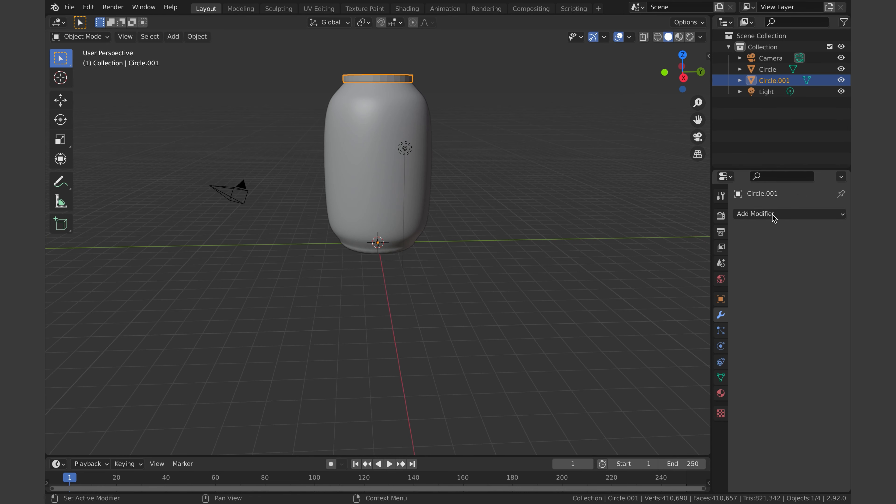
# - Add a Bevel modifier to the lid, keeping the edge bevel amount of 0.1 m and one segment
pyautogui.click(772, 214)
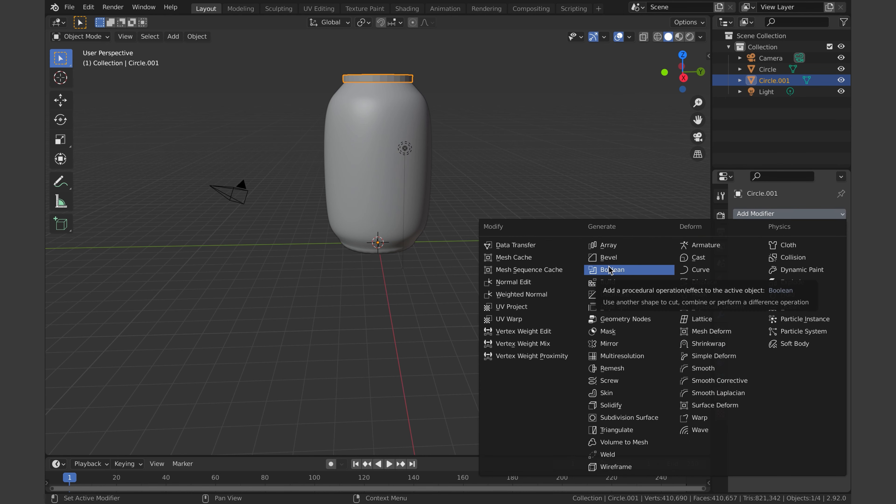
pyautogui.click(608, 259)
pyautogui.moveTo(557, 252); pyautogui.dragTo(557, 252, button='middle')
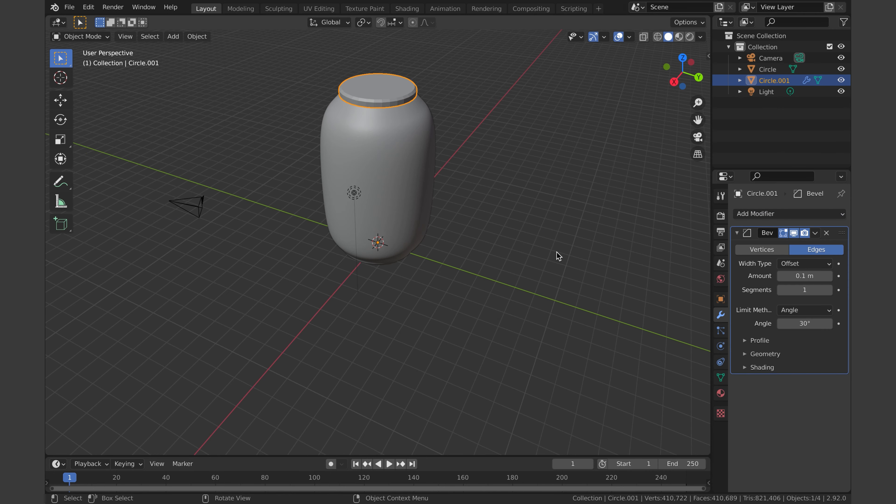
pyautogui.moveTo(680, 252); pyautogui.dragTo(605, 258, button='middle')
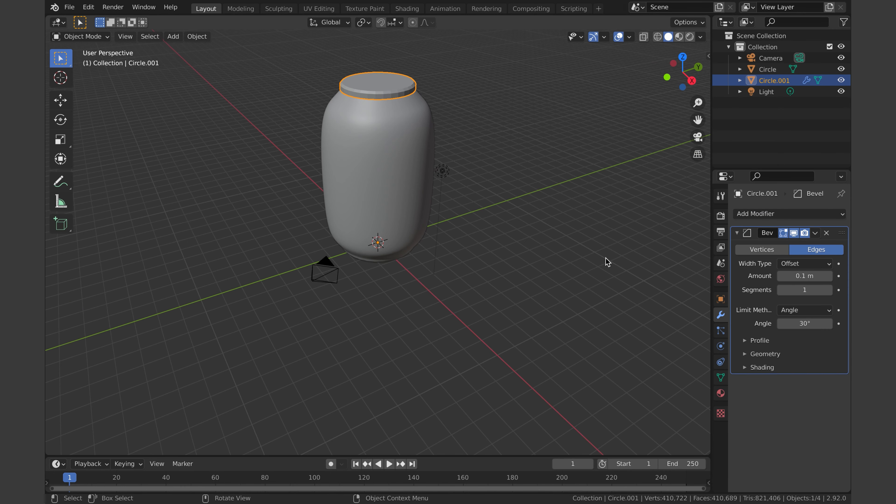
# - In Edit Mode, raise the lid's top face slightly along Z to make the lid taller, and return to Object Mode
pyautogui.press('Tab')
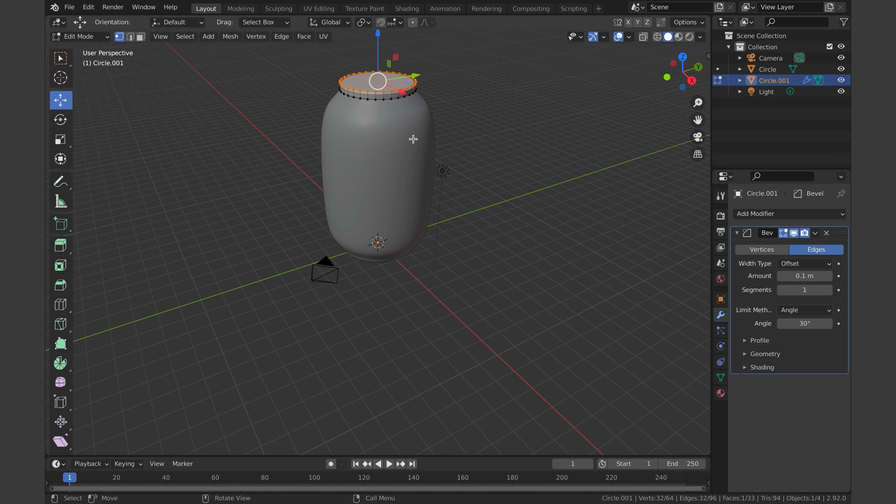
pyautogui.moveTo(377, 40); pyautogui.dragTo(379, 452)
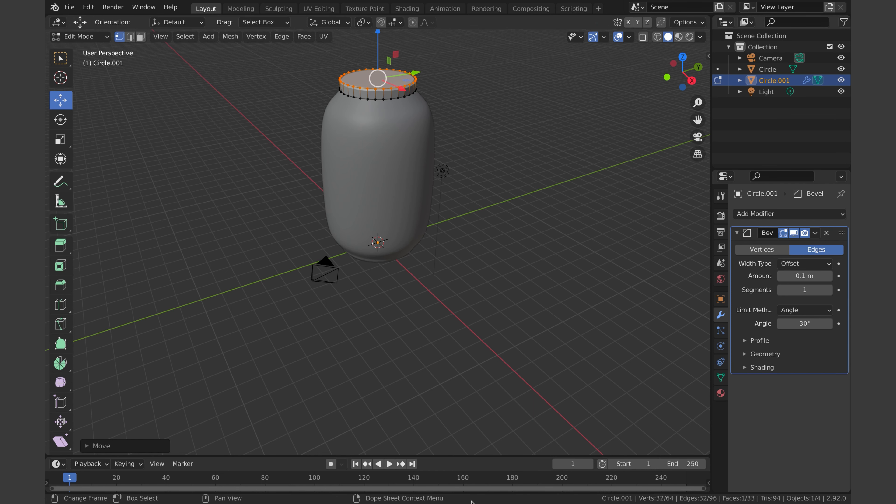
pyautogui.press('Tab')
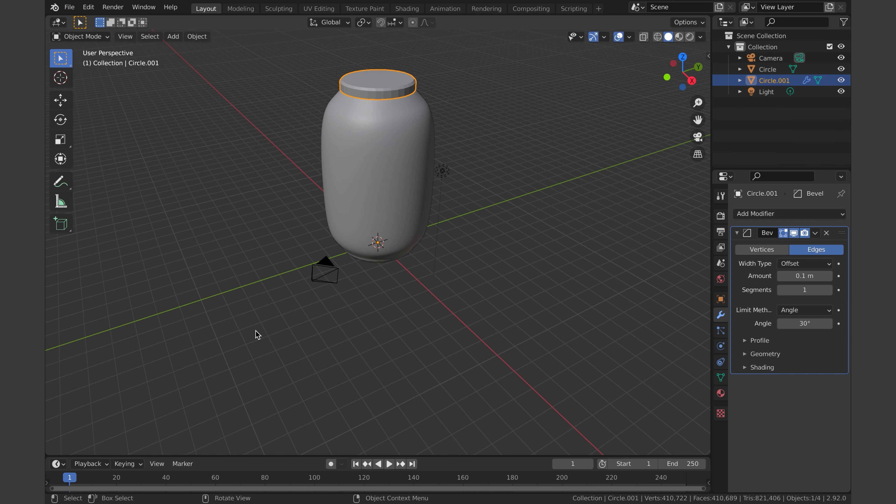
# - Apply the Bevel modifier to the lid's mesh
pyautogui.moveTo(443, 246); pyautogui.dragTo(719, 175, button='middle')
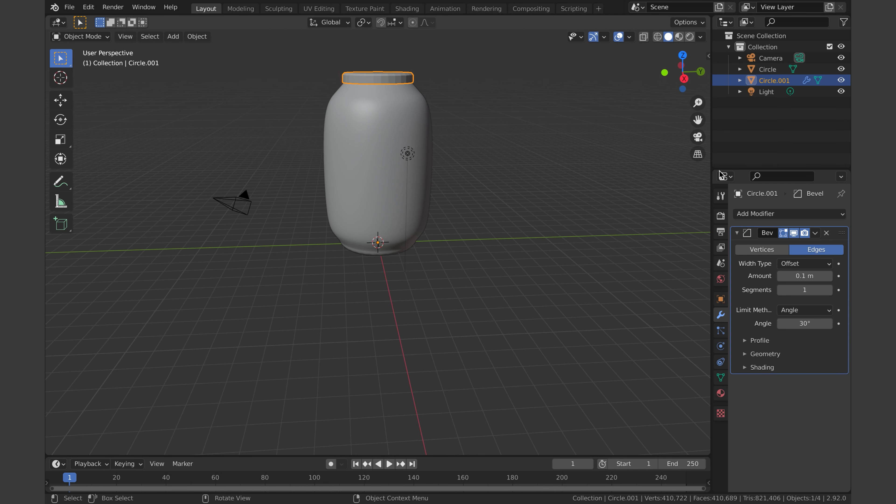
pyautogui.click(817, 236)
pyautogui.click(772, 246)
pyautogui.moveTo(652, 243); pyautogui.dragTo(690, 282, button='middle')
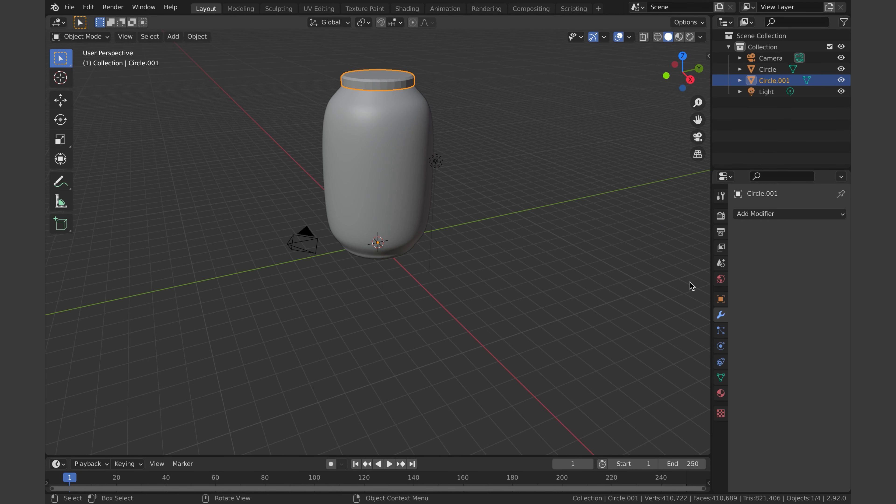
# - Give the lid a new material with an orange-red base color of hue 0.011 and saturation 1.000, and brighten it slightly
pyautogui.click(721, 393)
pyautogui.click(798, 263)
pyautogui.scroll(-2, 766, 342)
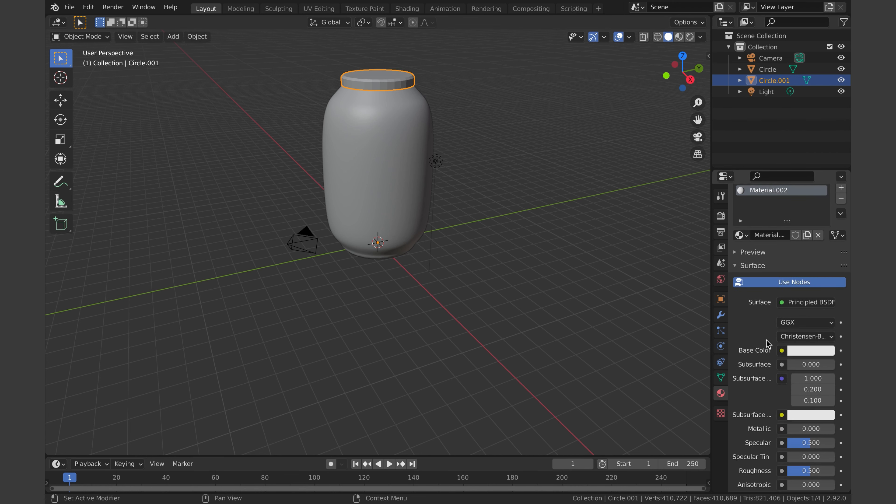
pyautogui.click(798, 350)
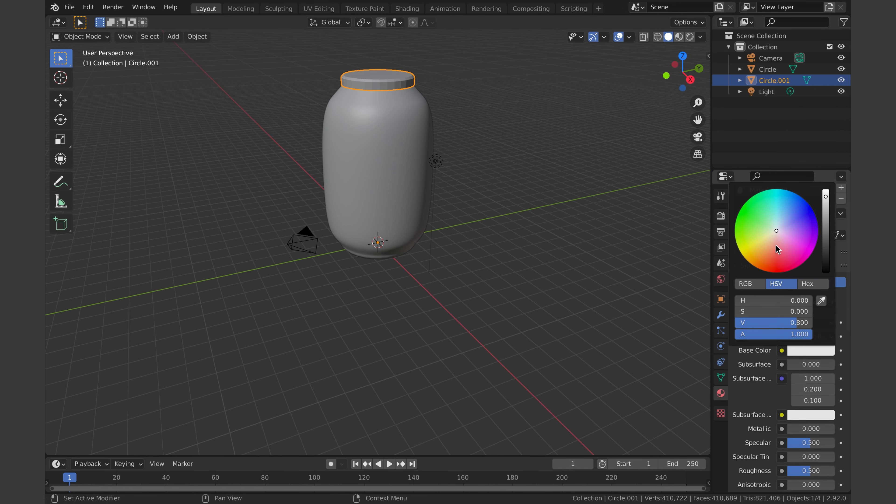
pyautogui.moveTo(775, 246); pyautogui.dragTo(763, 271)
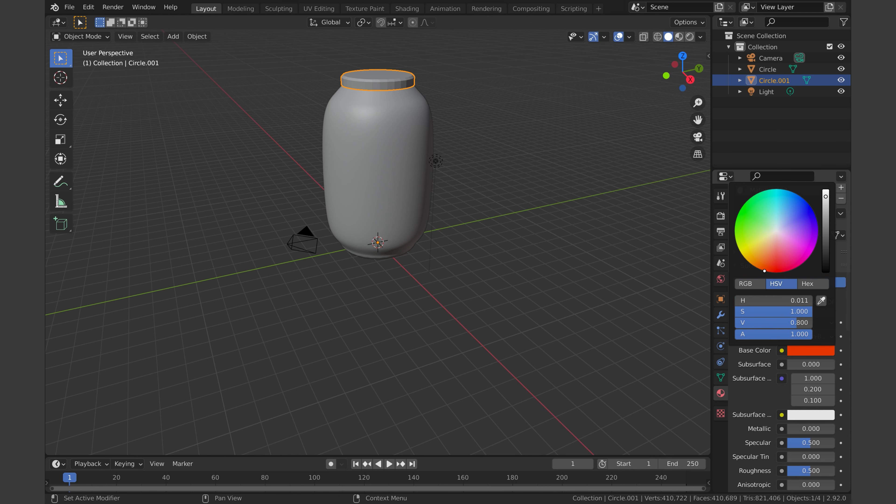
pyautogui.moveTo(825, 196); pyautogui.dragTo(825, 192)
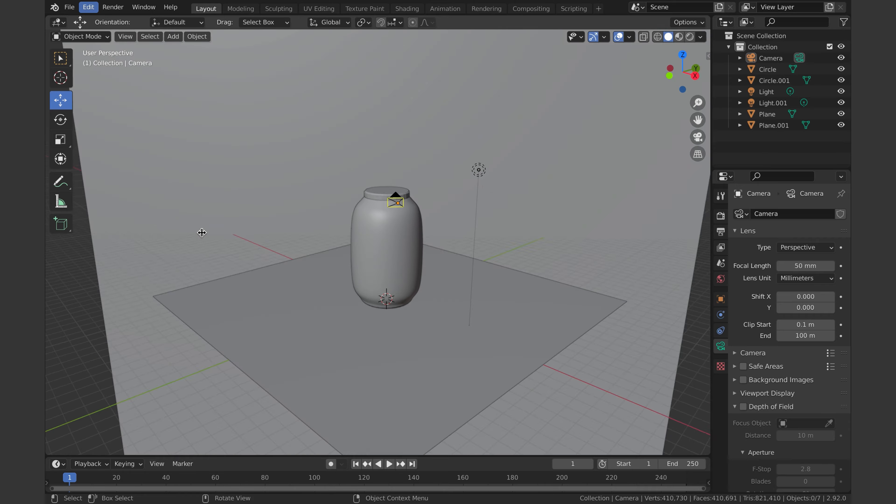
# - Open the scene's render settings
pyautogui.moveTo(200, 232); pyautogui.dragTo(200, 232, button='middle')
pyautogui.click(721, 216)
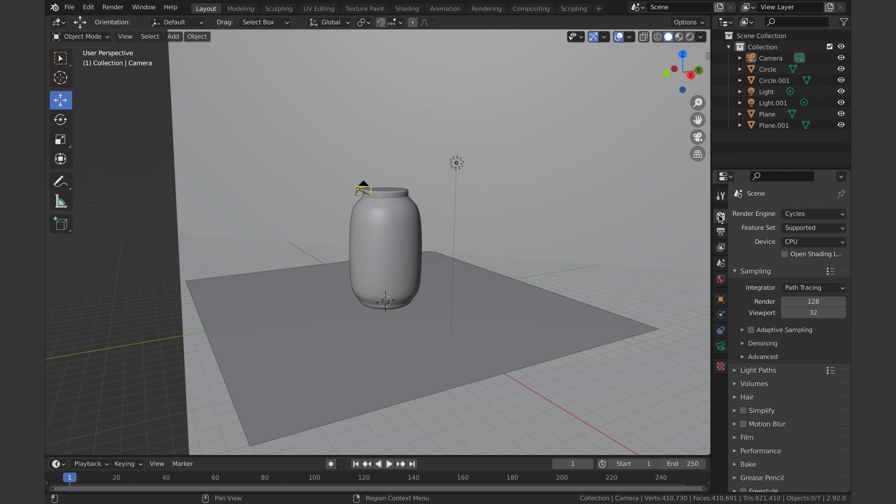